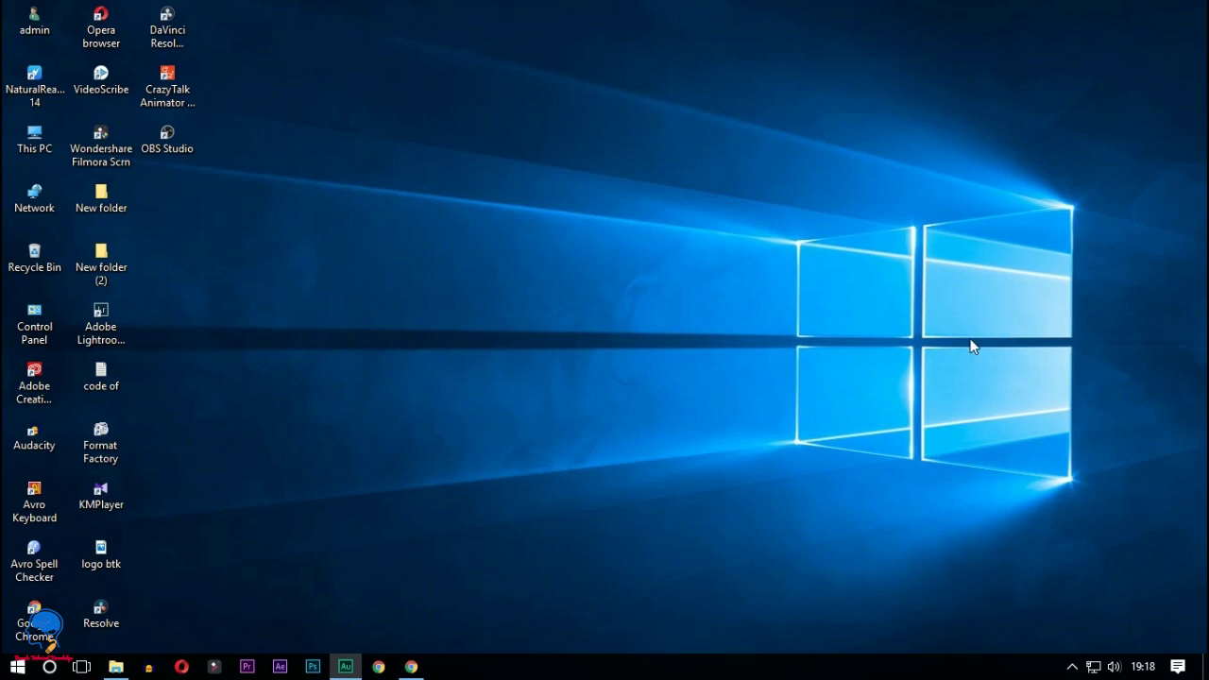
- Switch to Adobe Audition and import the Cartoon On On MP3 song from the "cartoon on on" folder
left_click(346, 667)
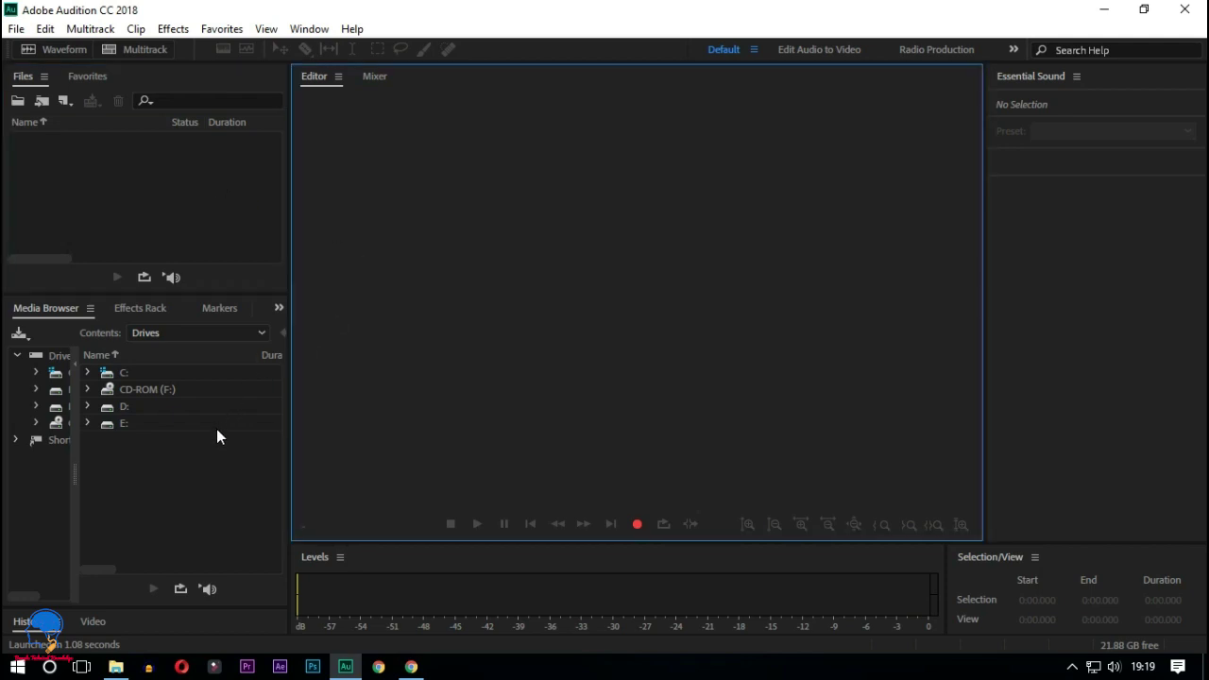
left_click(224, 521)
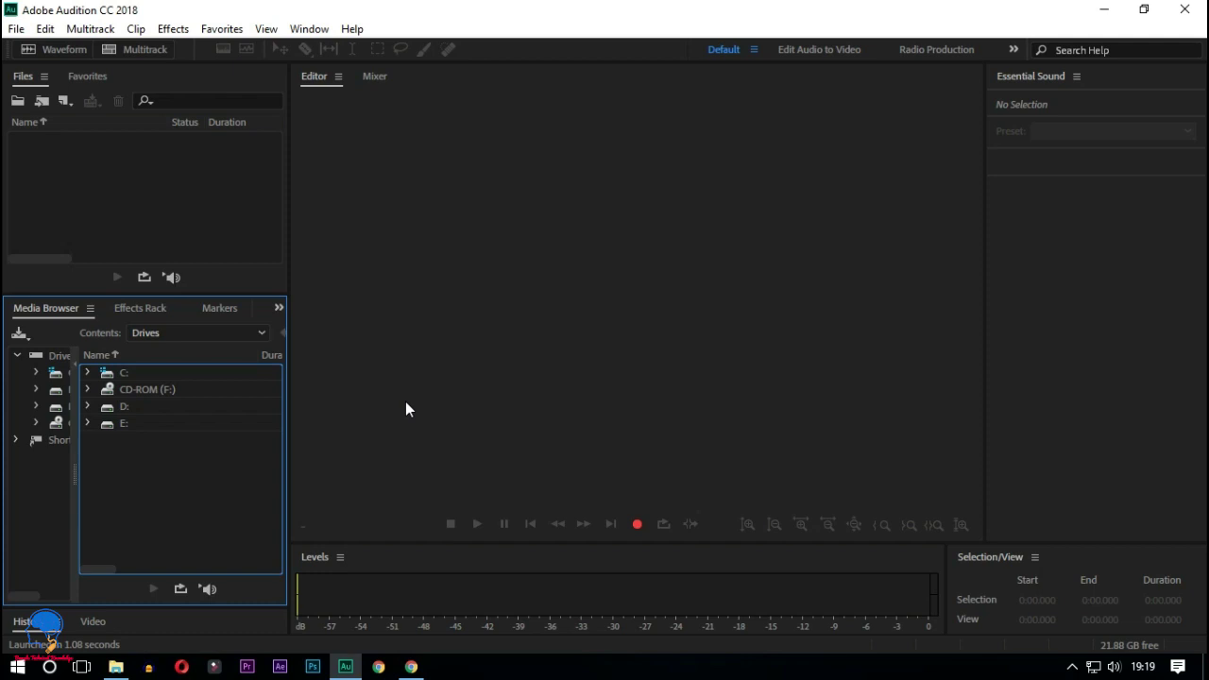
left_click(407, 403)
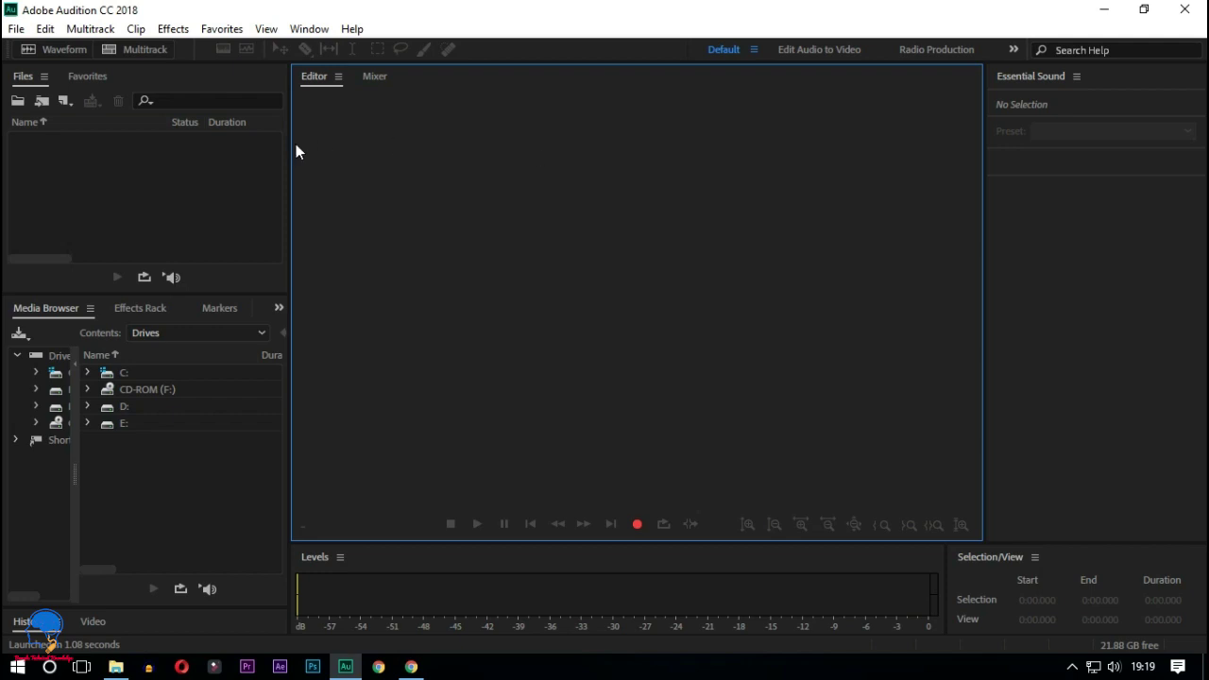
left_click(16, 29)
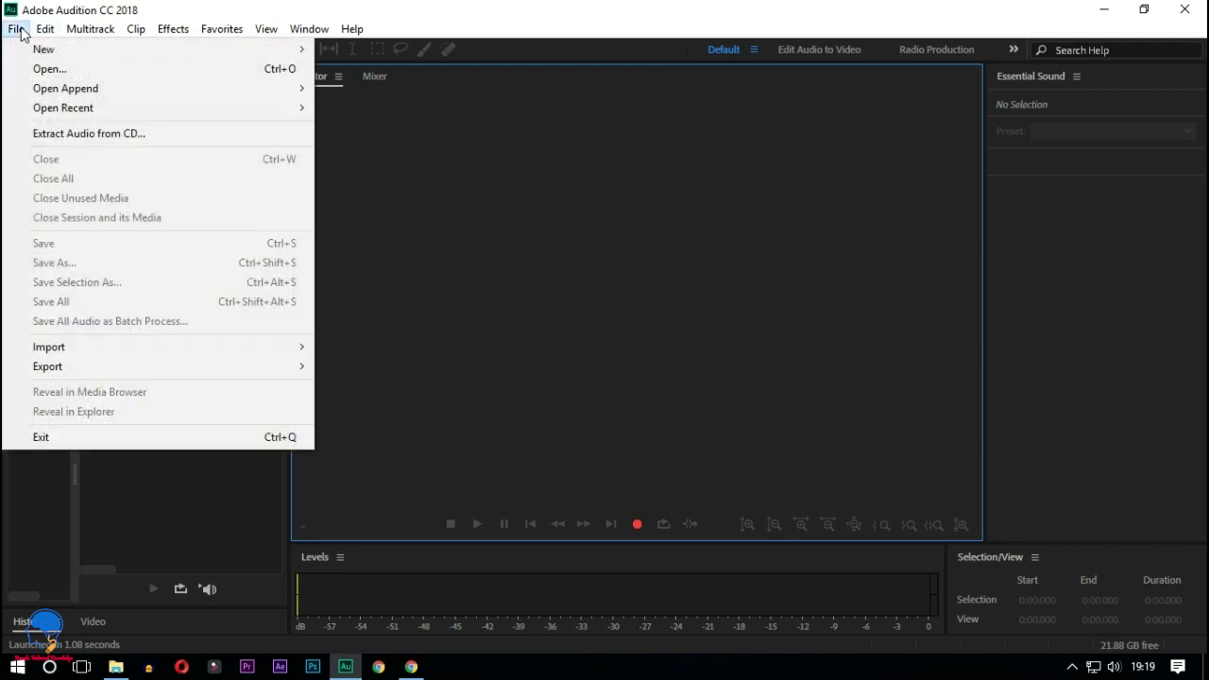
mouse_move(81, 352)
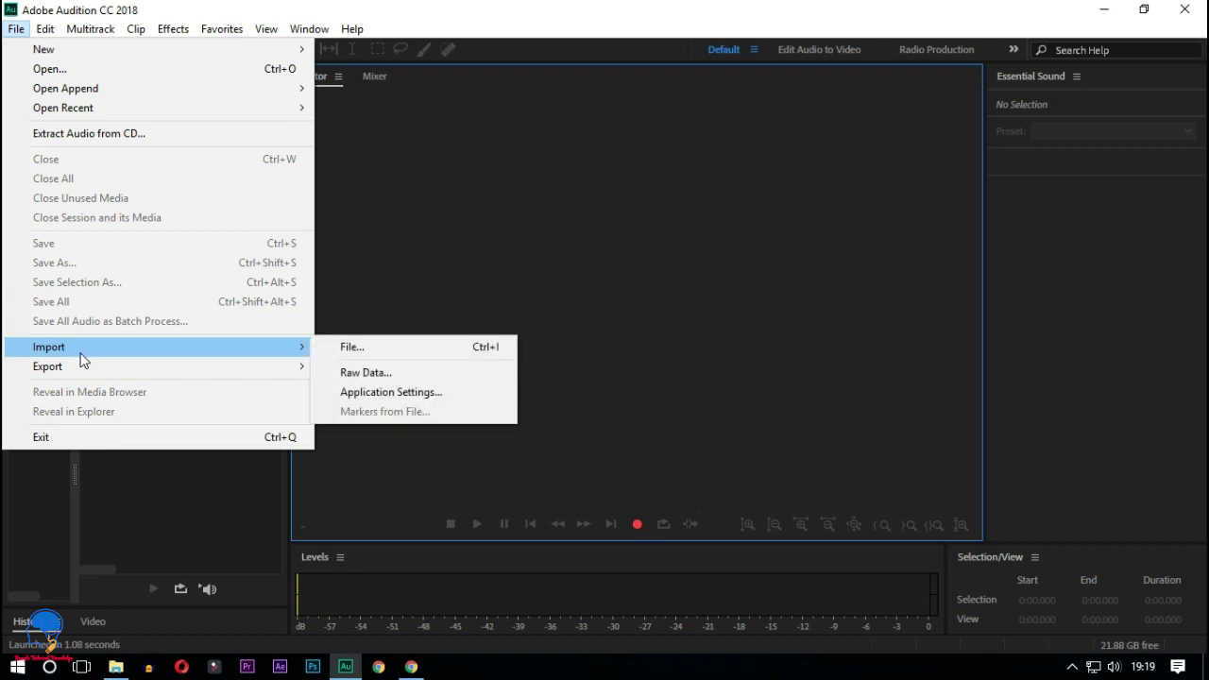
left_click(378, 355)
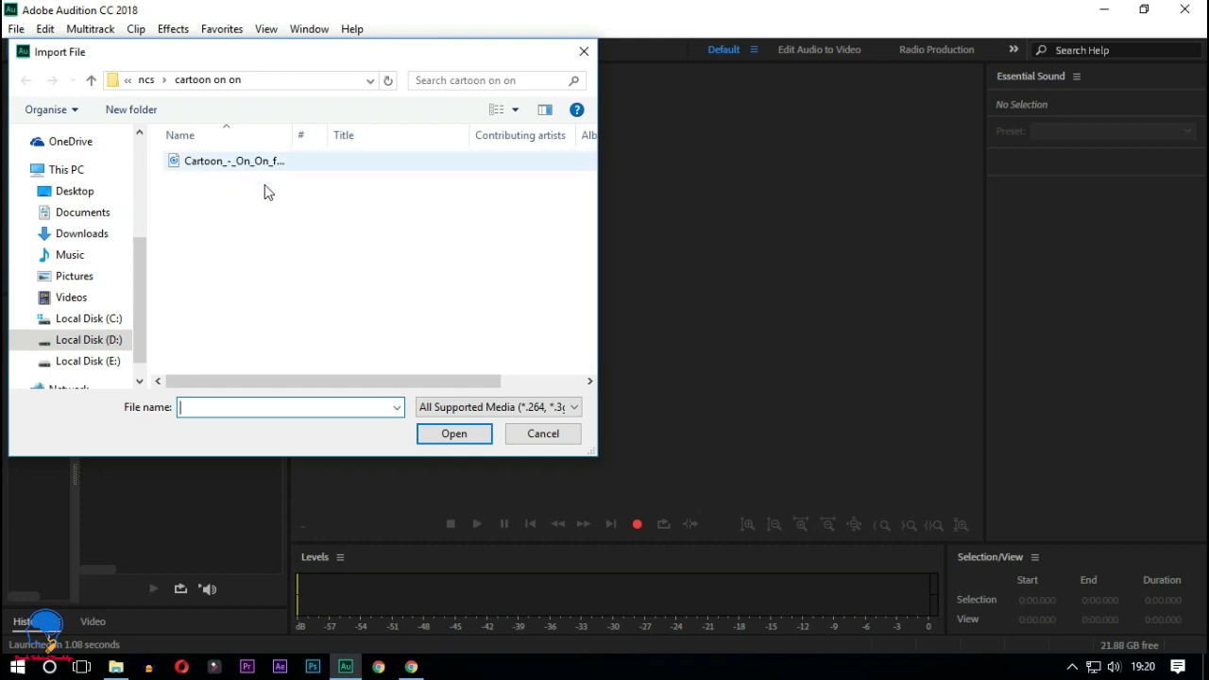
left_click(250, 166)
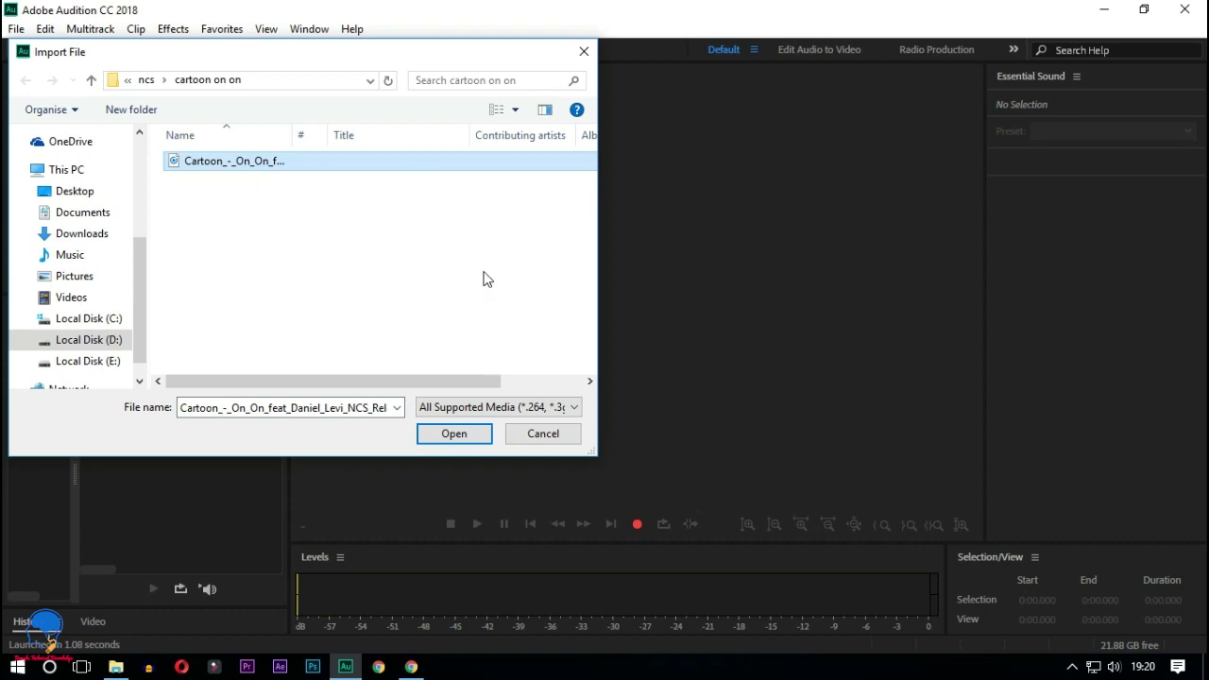
left_click(460, 434)
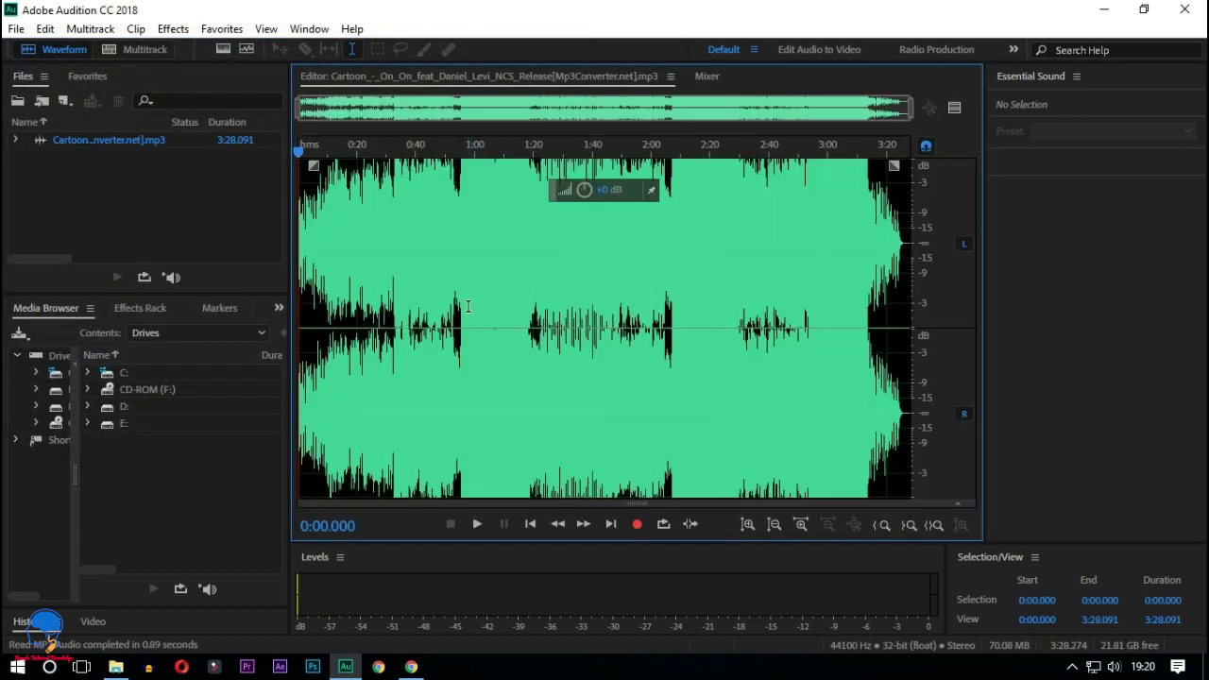
- Play the song's opening from the start, stop playback, and return the playhead to about 0:04
left_click(477, 524)
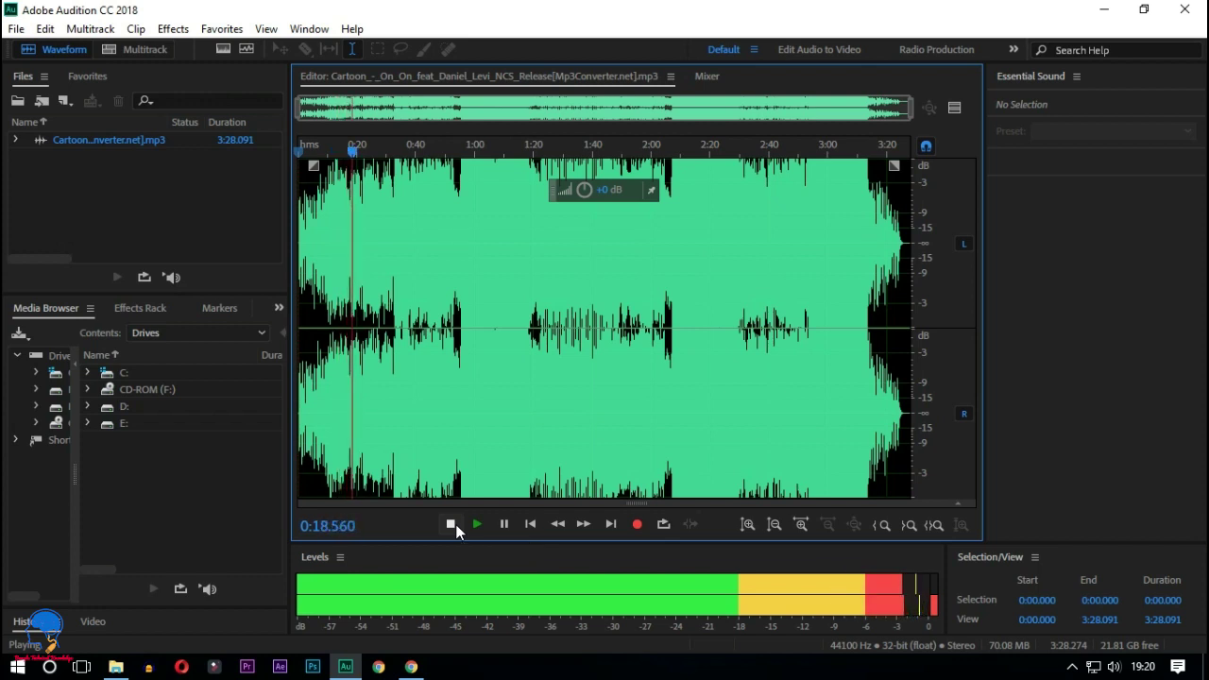
left_click(454, 525)
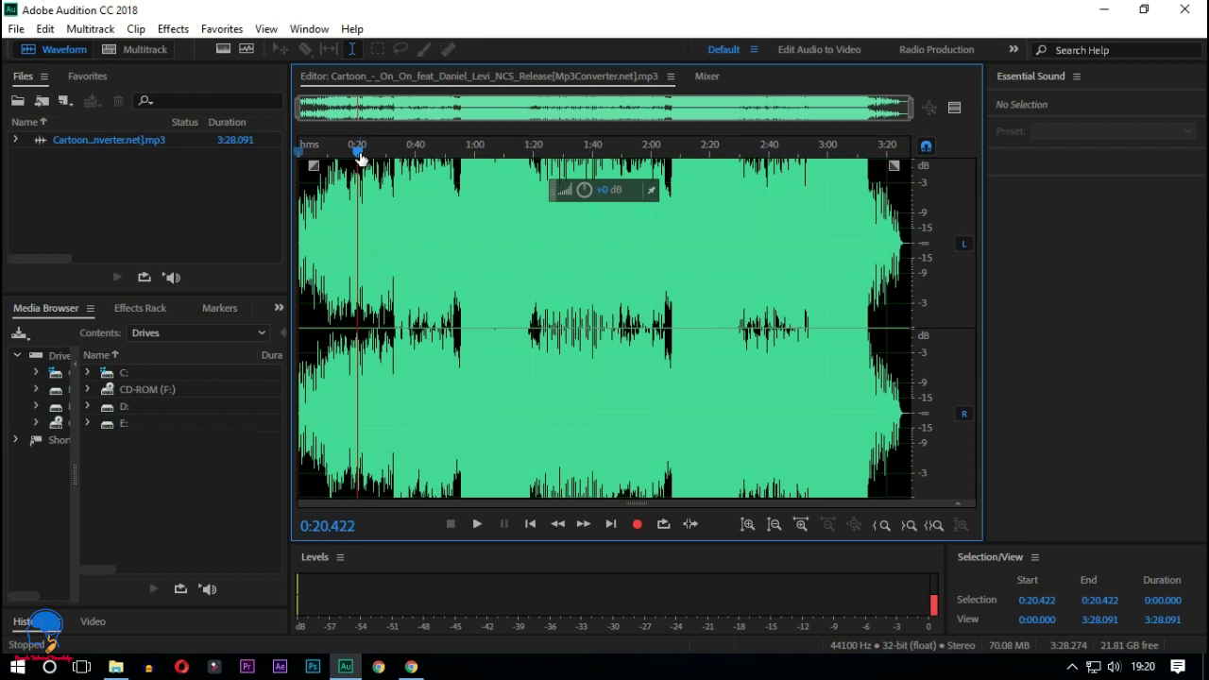
left_click_drag(359, 154, 313, 162)
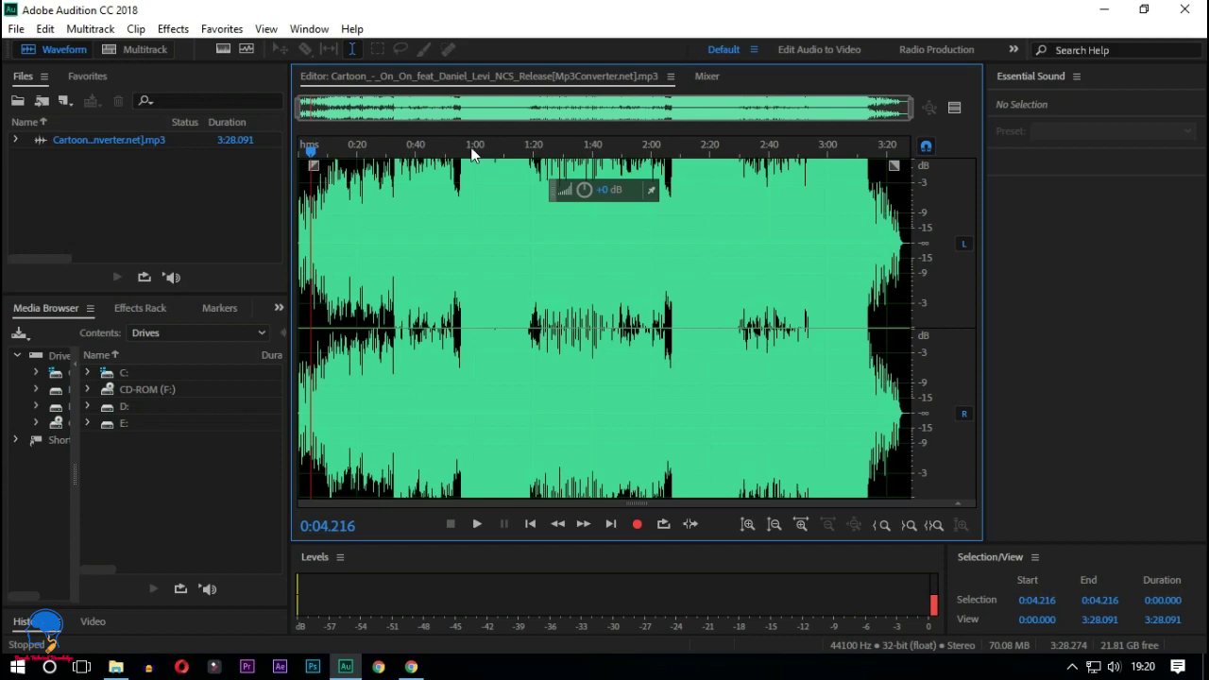
- Place the playhead at about 0:10.3 and listen briefly to the passage starting there
left_click_drag(911, 107, 412, 106)
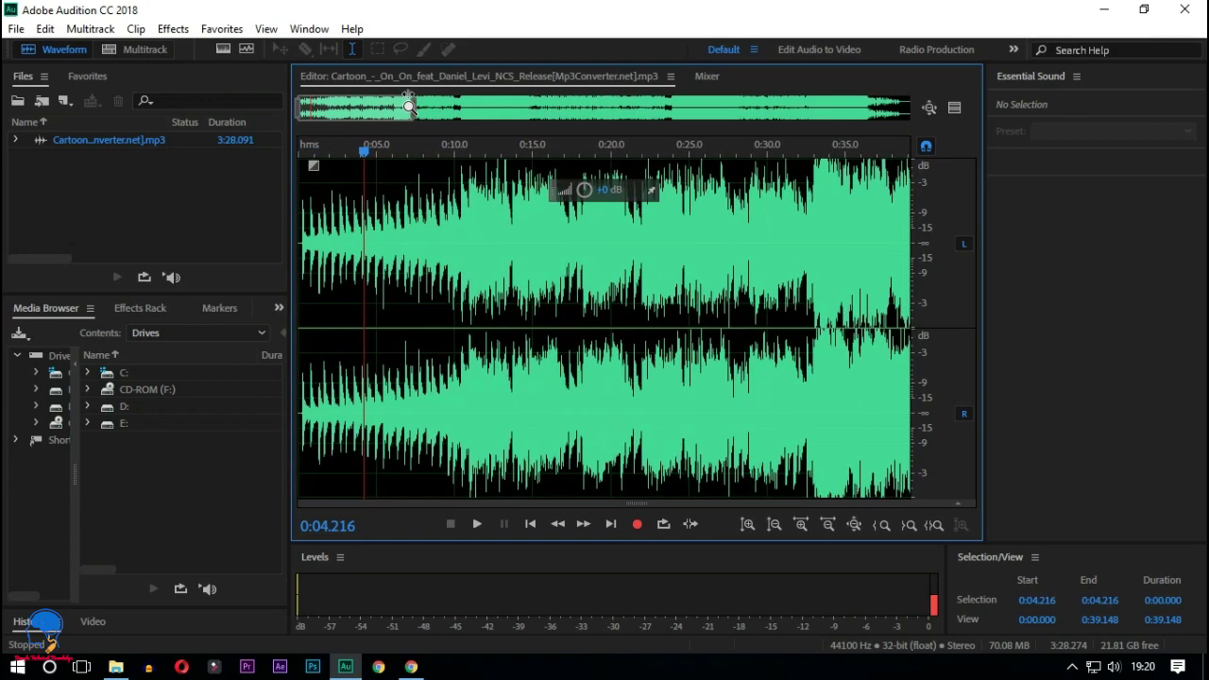
left_click(458, 179)
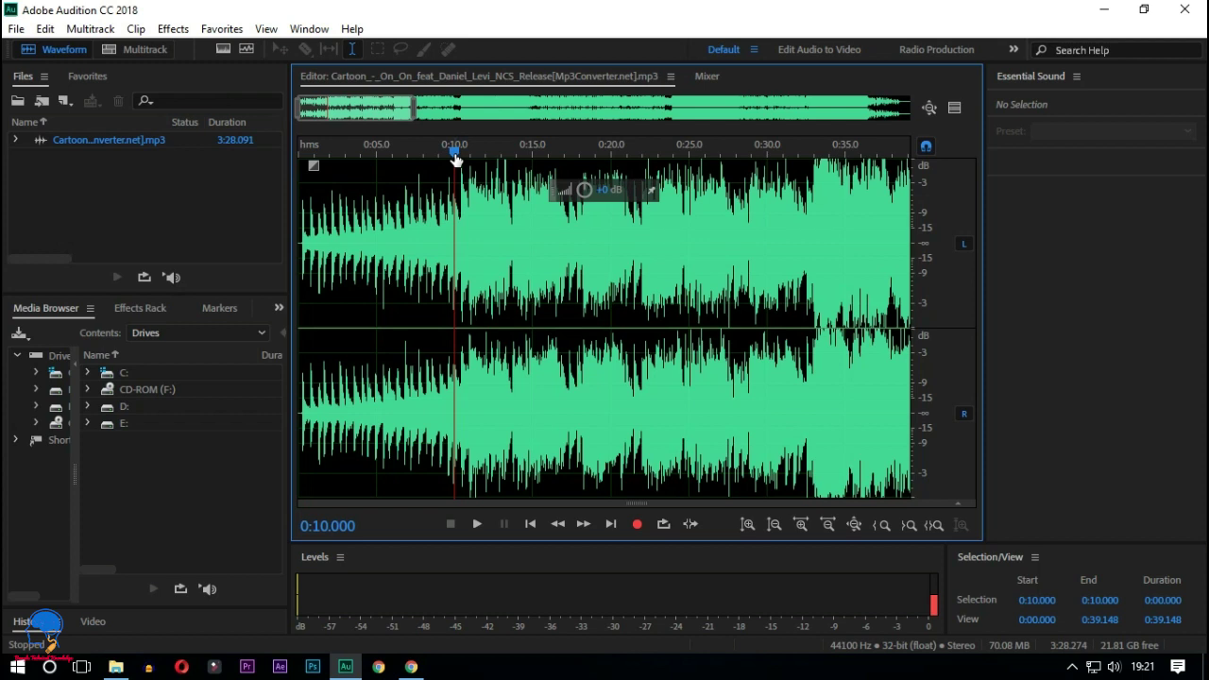
left_click_drag(456, 161, 461, 164)
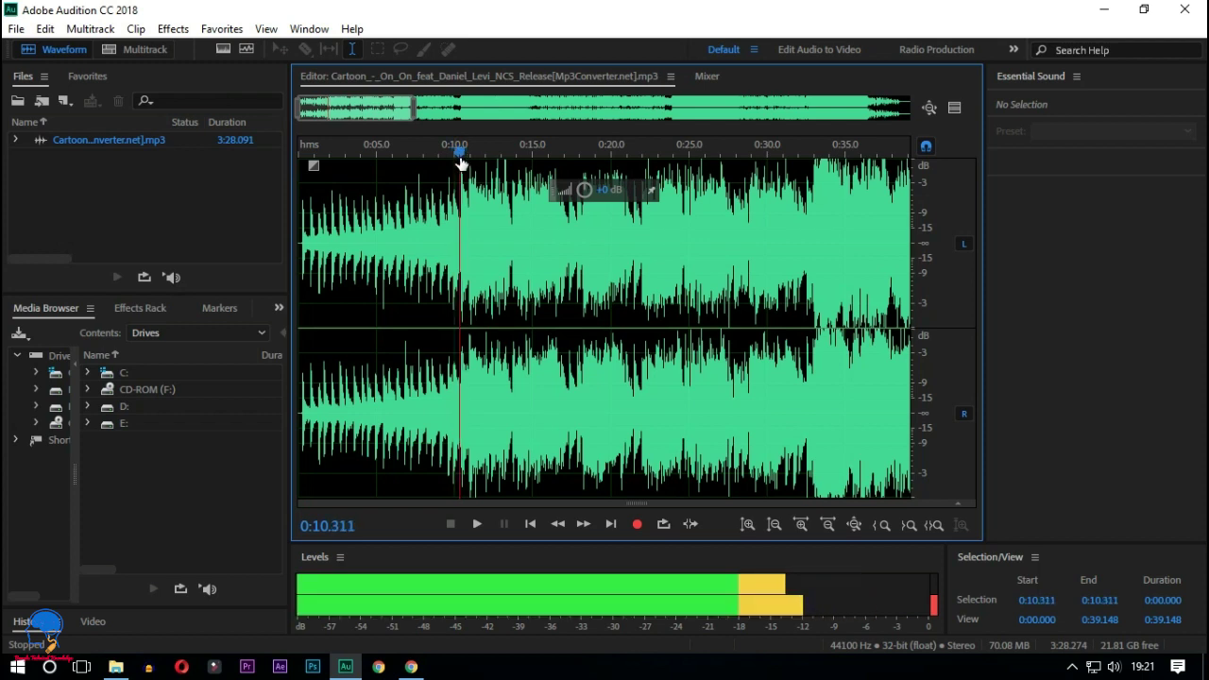
left_click(482, 524)
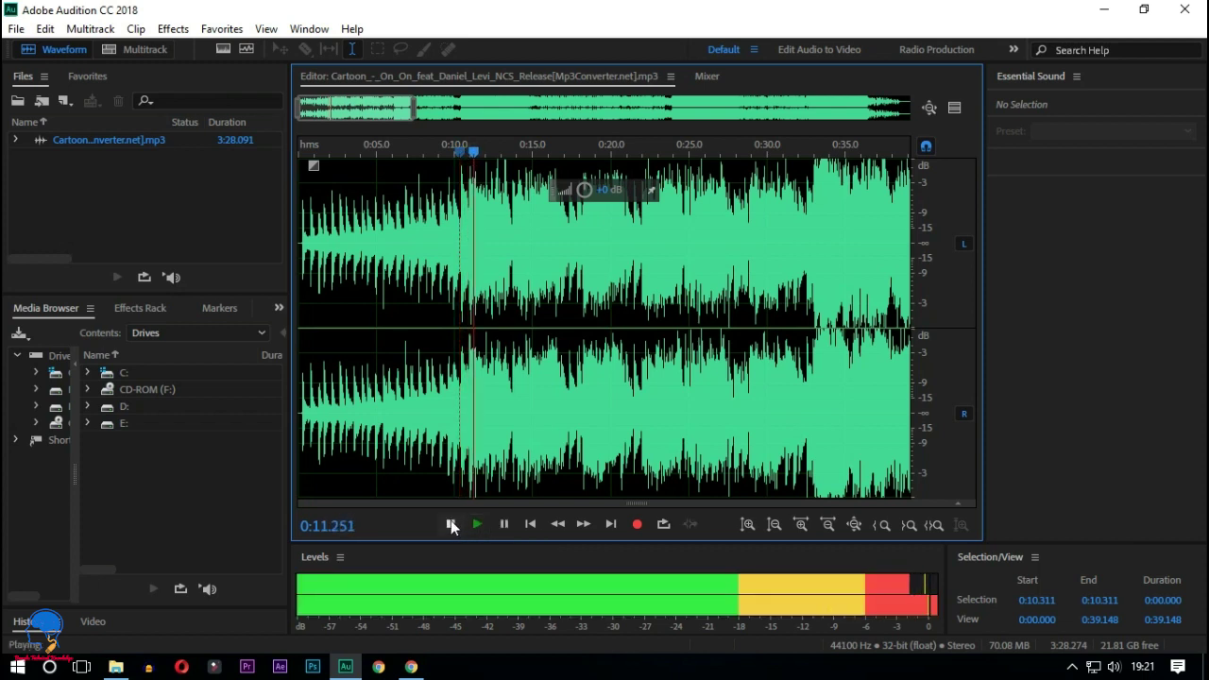
left_click(452, 524)
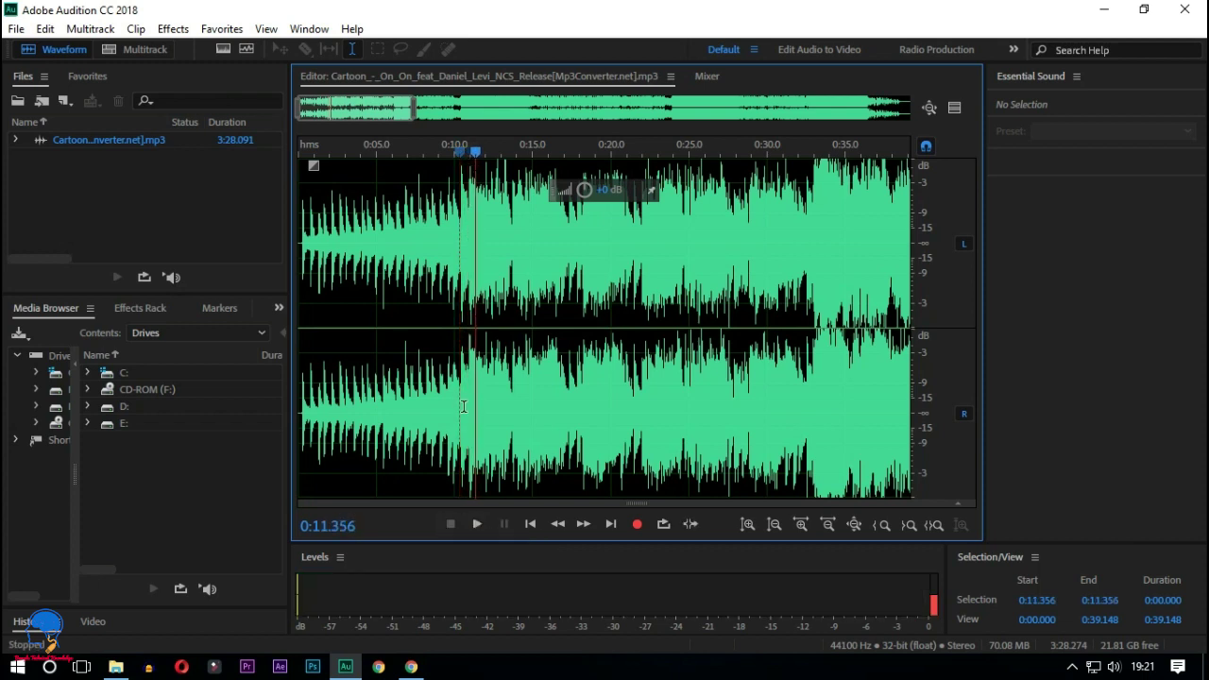
- Select the section of the waveform from about 0:10.7 to 0:32.5
left_click_drag(476, 153, 470, 157)
left_click(471, 180)
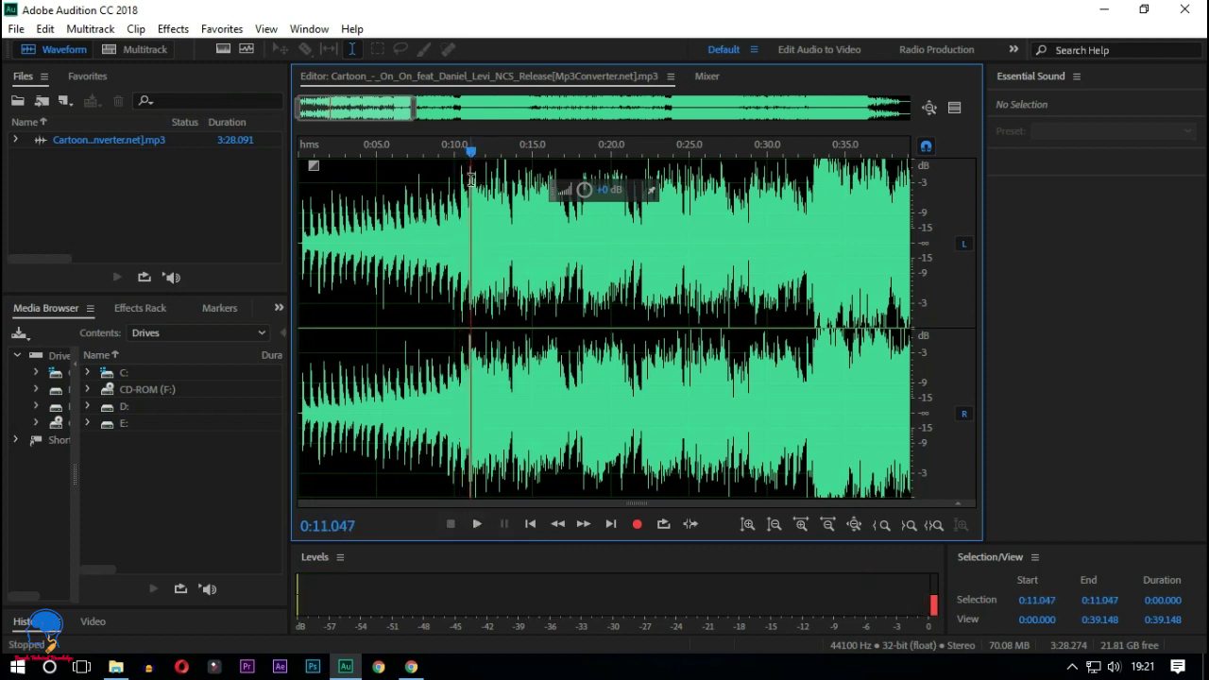
left_click(470, 154)
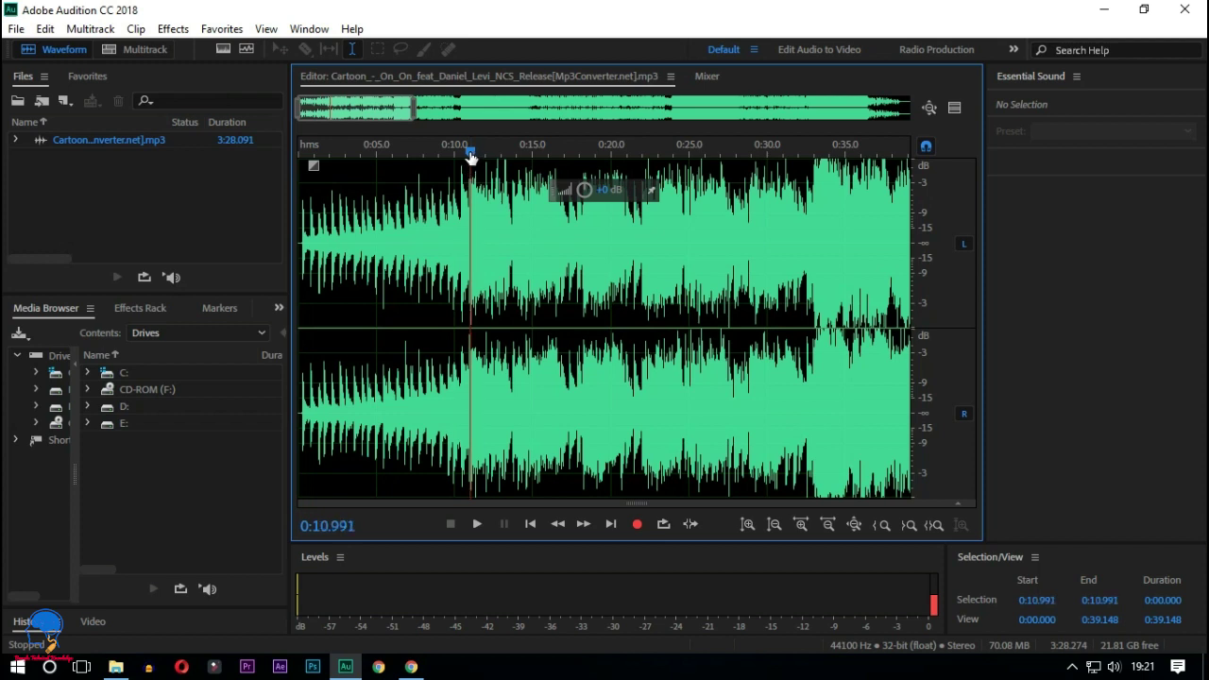
left_click(470, 156)
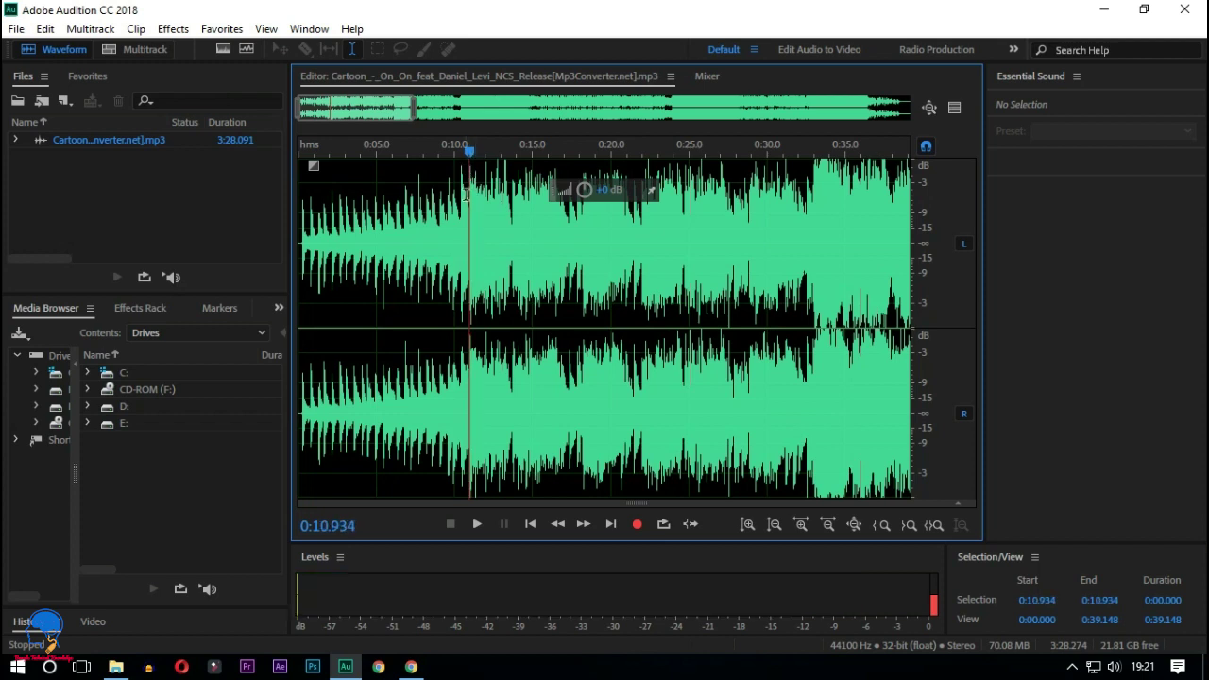
left_click_drag(465, 193, 807, 217)
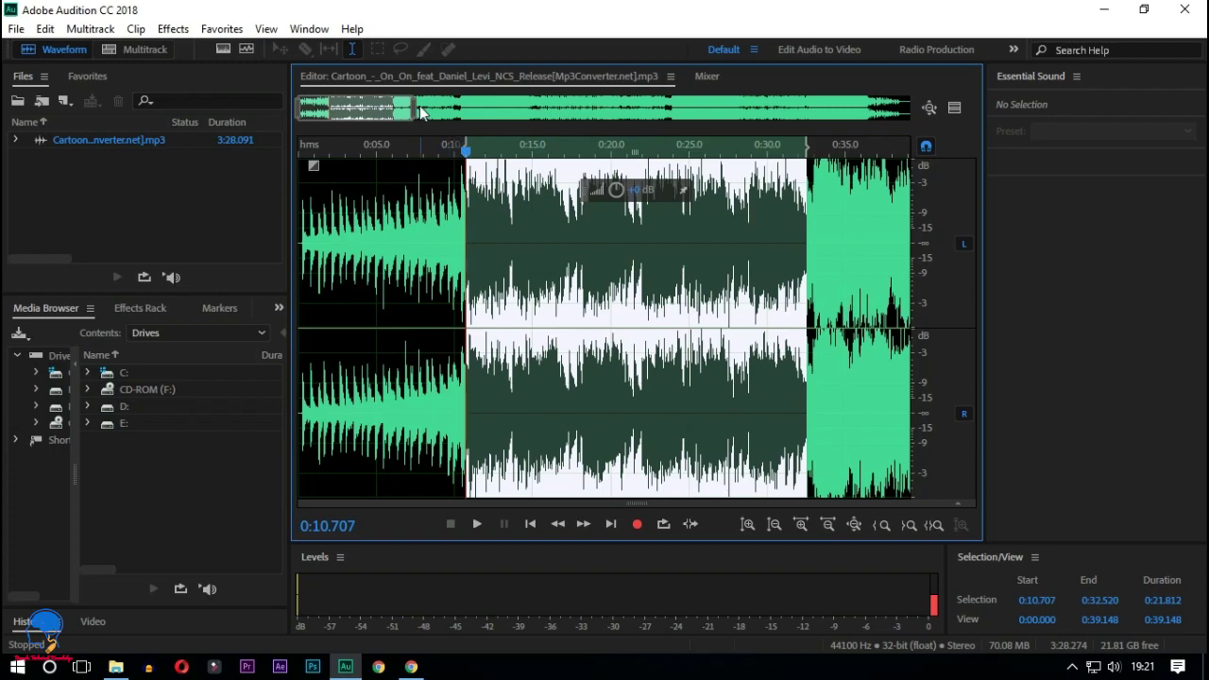
mouse_move(413, 113)
left_mouse_down()
mouse_move(876, 112)
mouse_move(426, 105)
left_mouse_up()
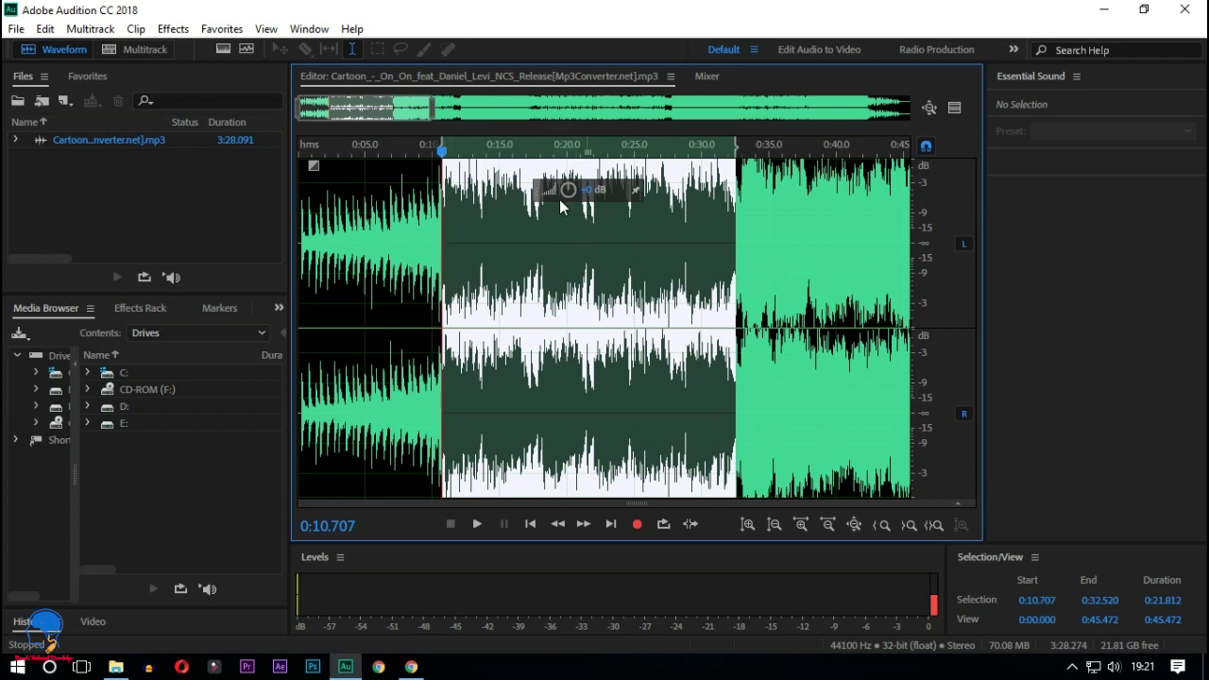
- Open the Center Channel Extractor effect for the selected section and choose the Vocal Remove preset
left_click(173, 31)
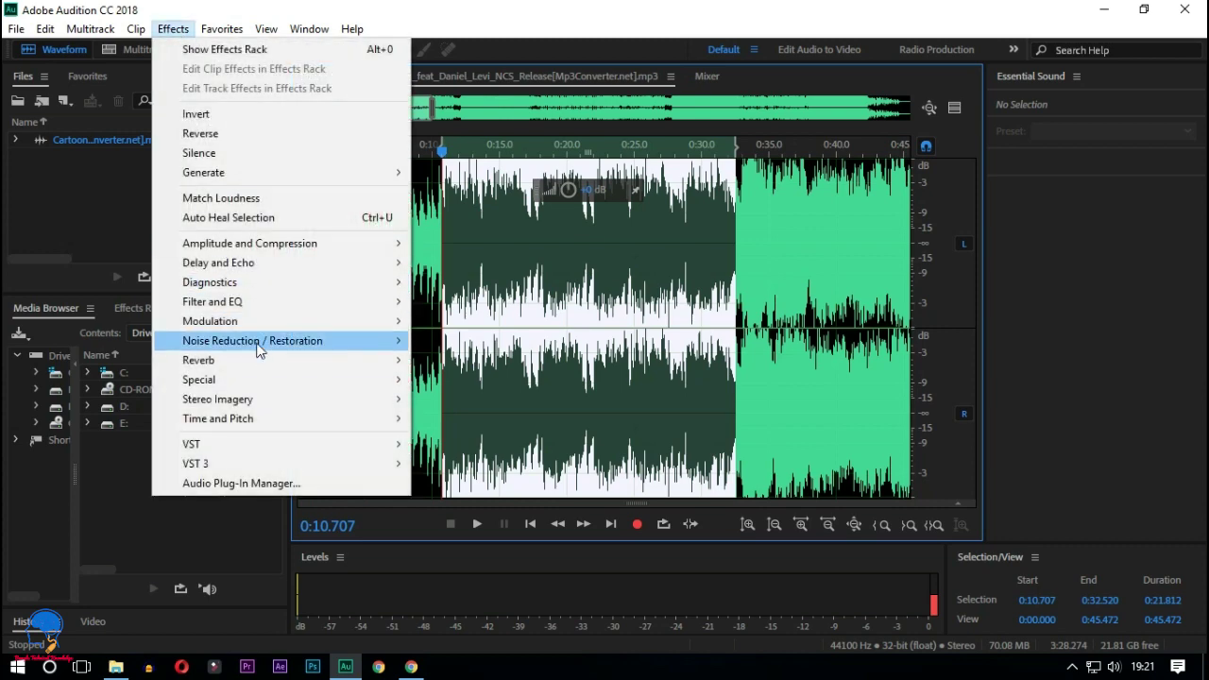
mouse_move(247, 401)
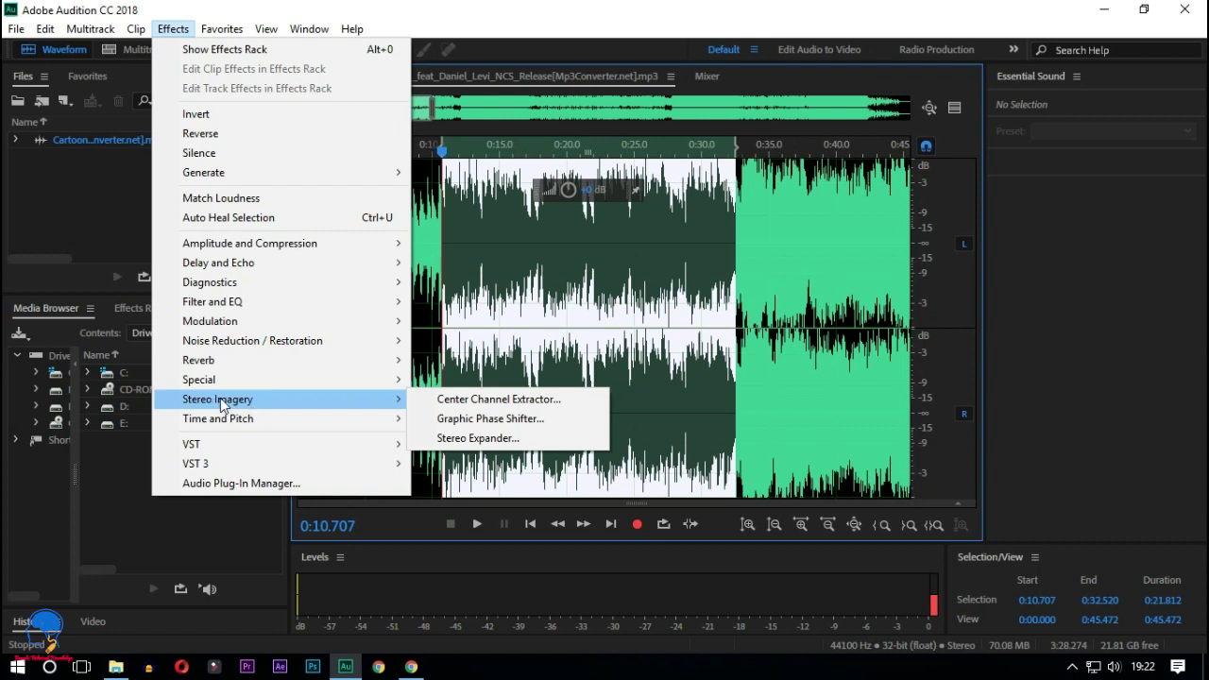
left_click(488, 405)
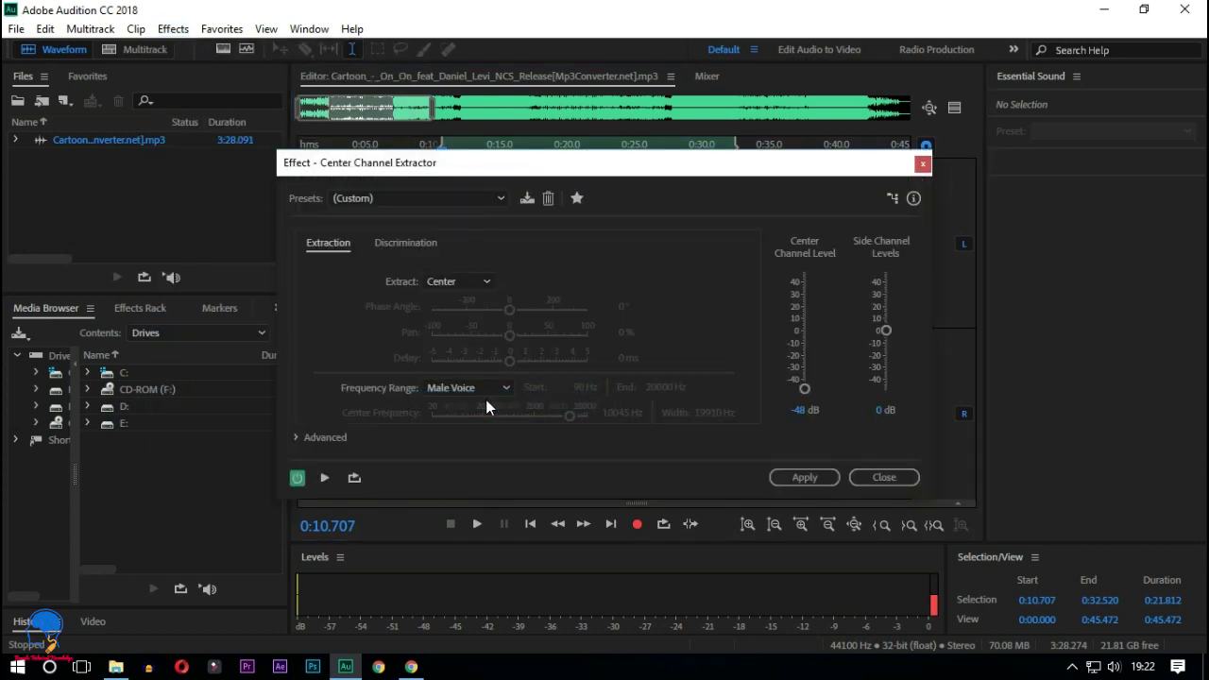
left_click_drag(531, 168, 462, 111)
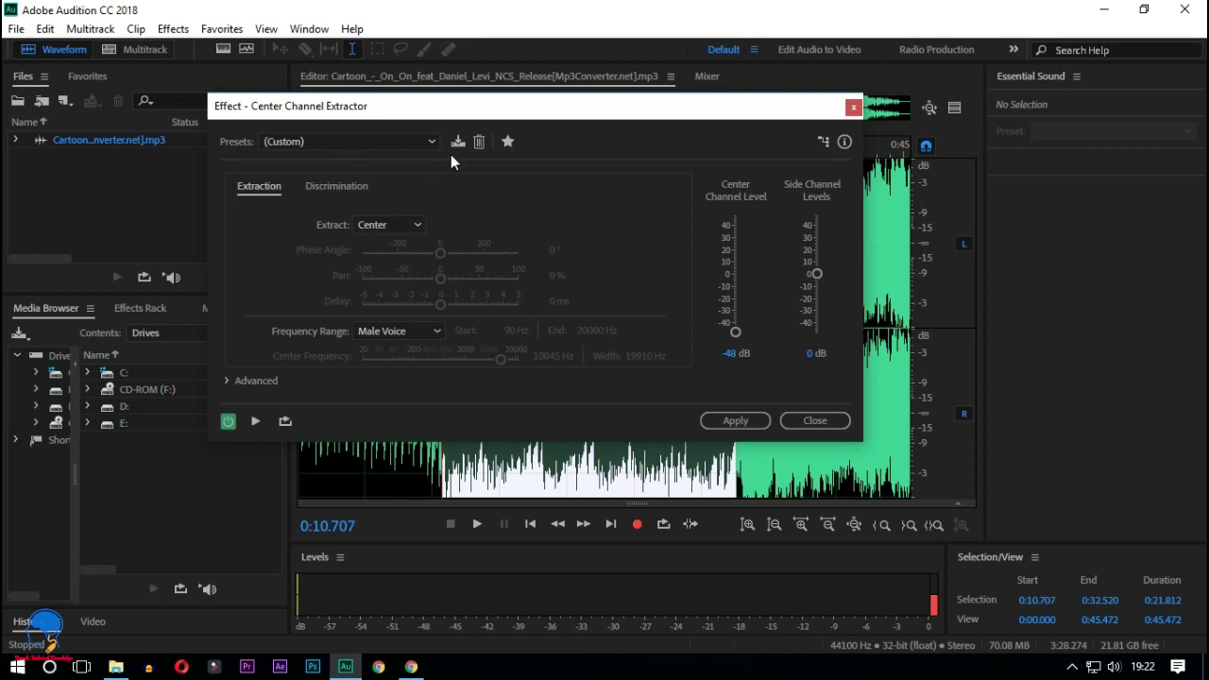
left_click_drag(507, 112, 521, 178)
left_click_drag(599, 290, 539, 290)
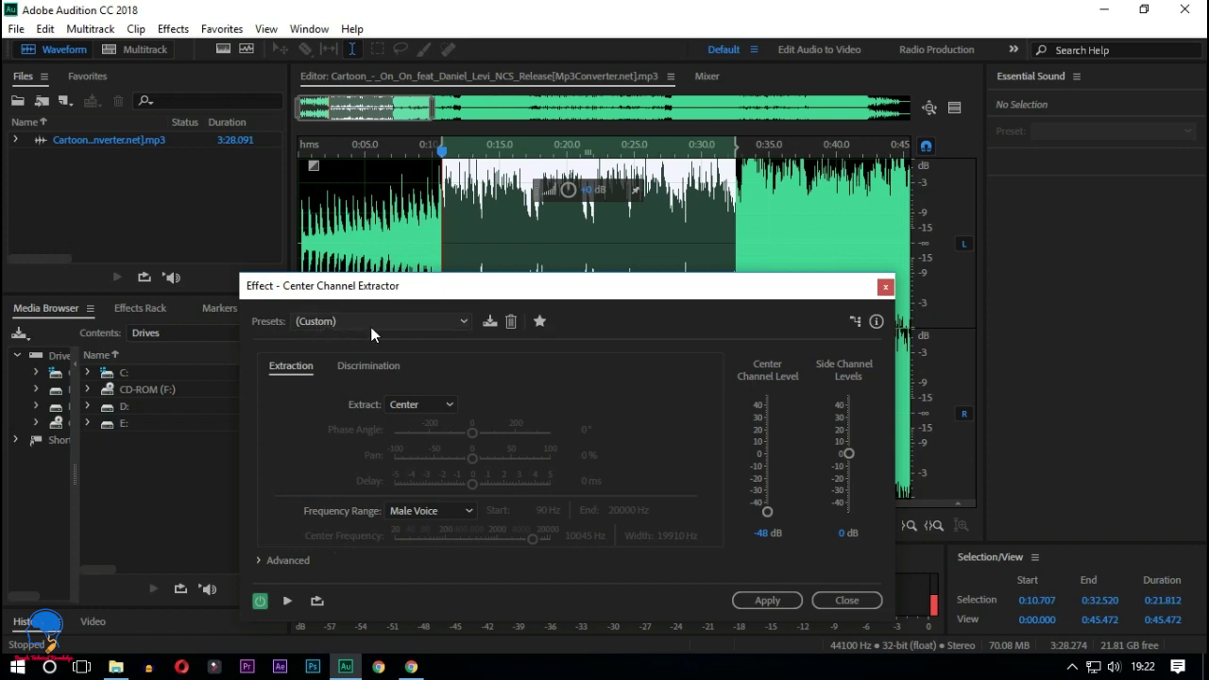
left_click(411, 321)
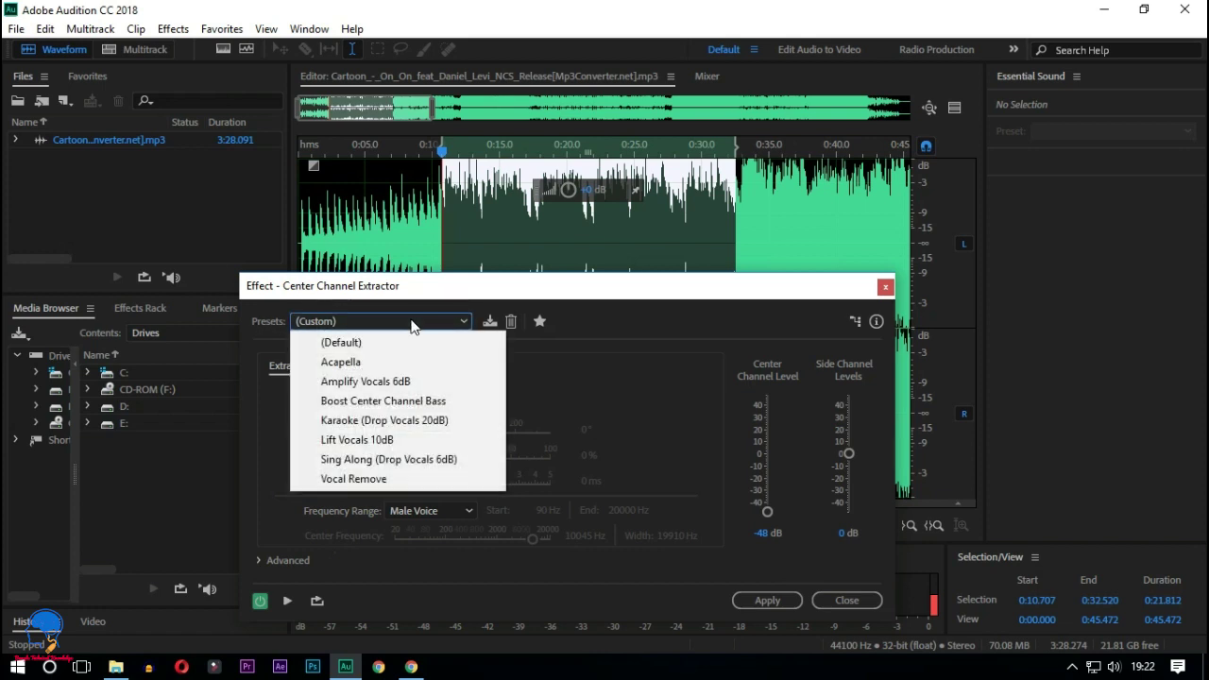
left_click(361, 481)
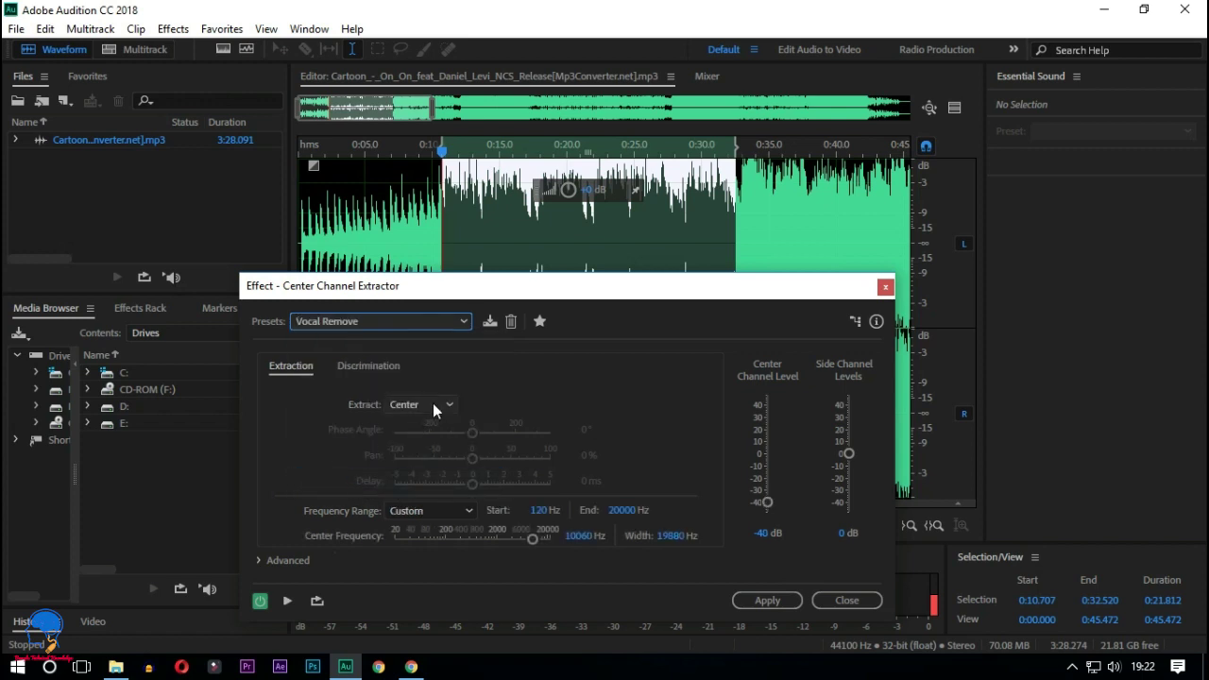
left_click_drag(532, 292, 496, 243)
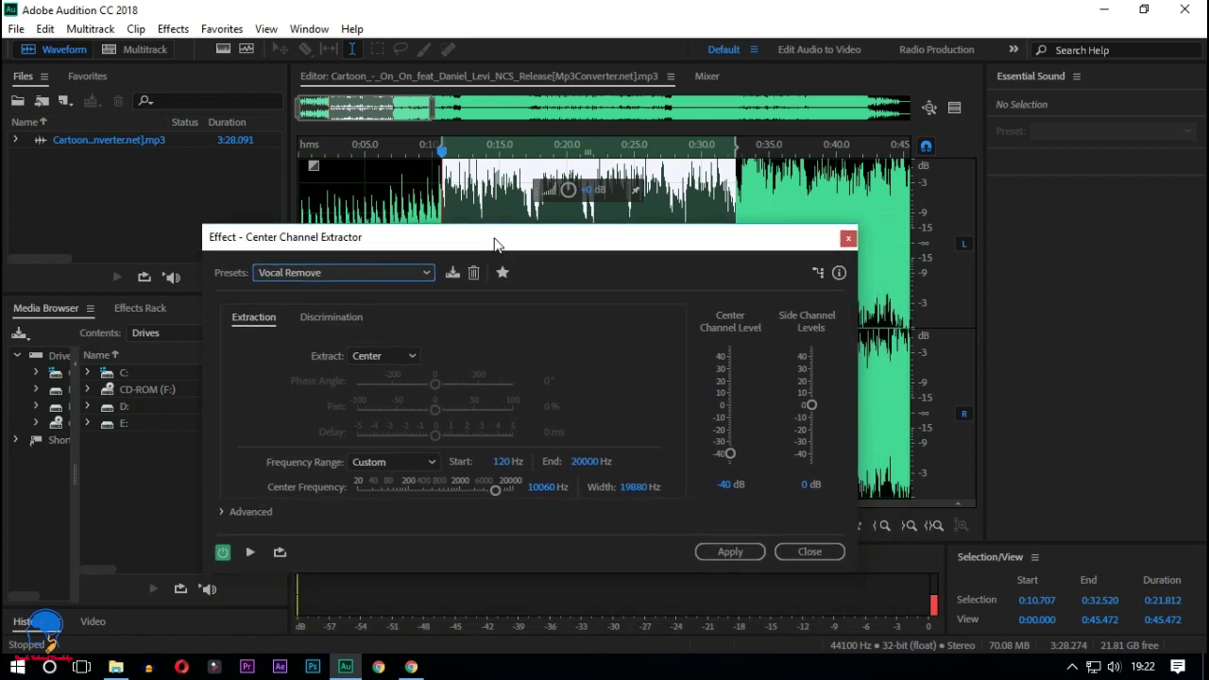
- Look over the Center Channel Extractor's Discrimination settings and return to the Extraction settings
left_click(412, 461)
left_click(412, 461)
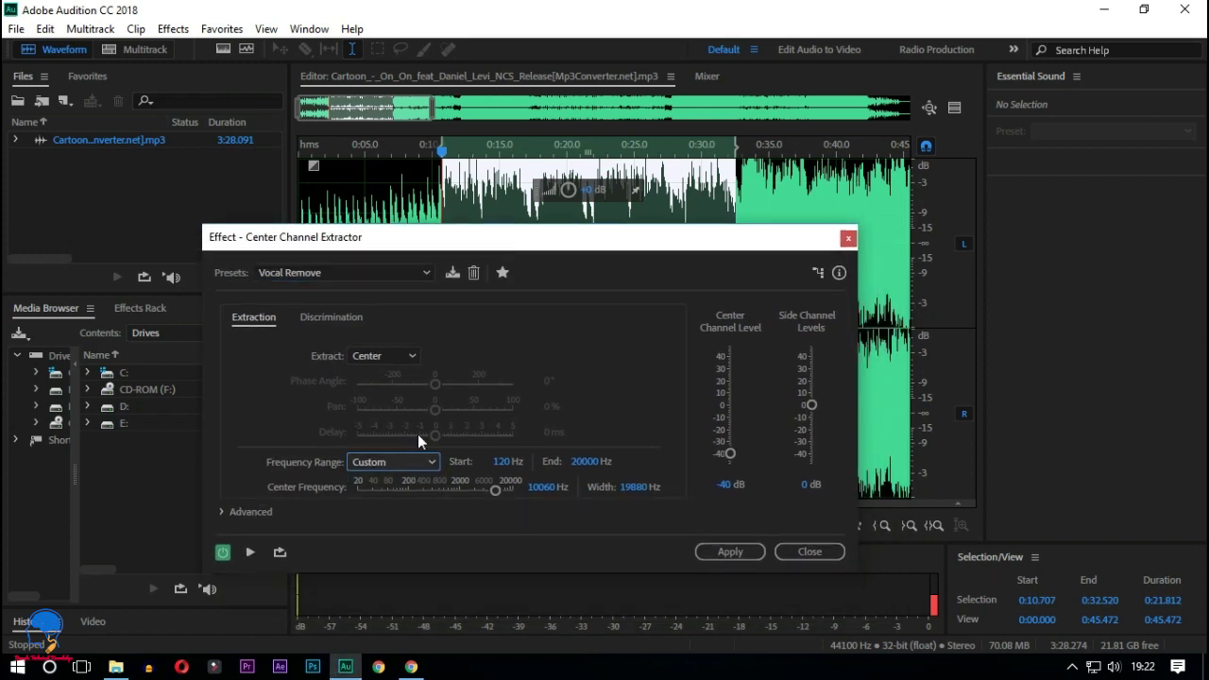
left_click(350, 319)
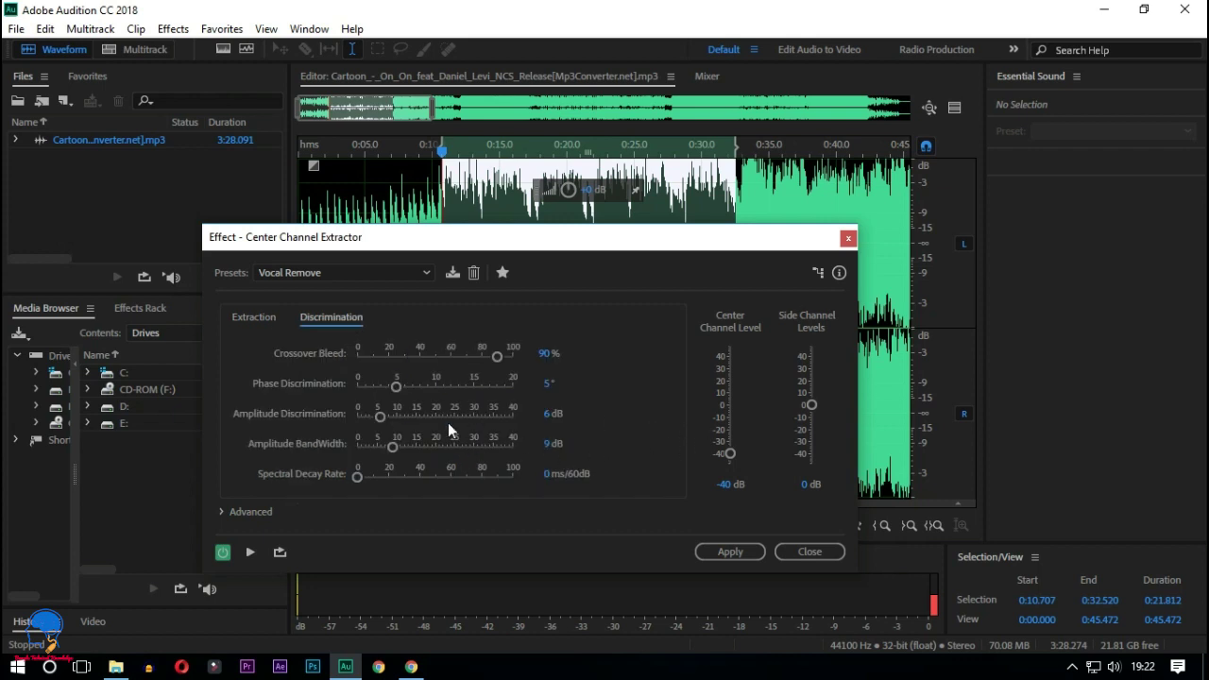
left_click(256, 319)
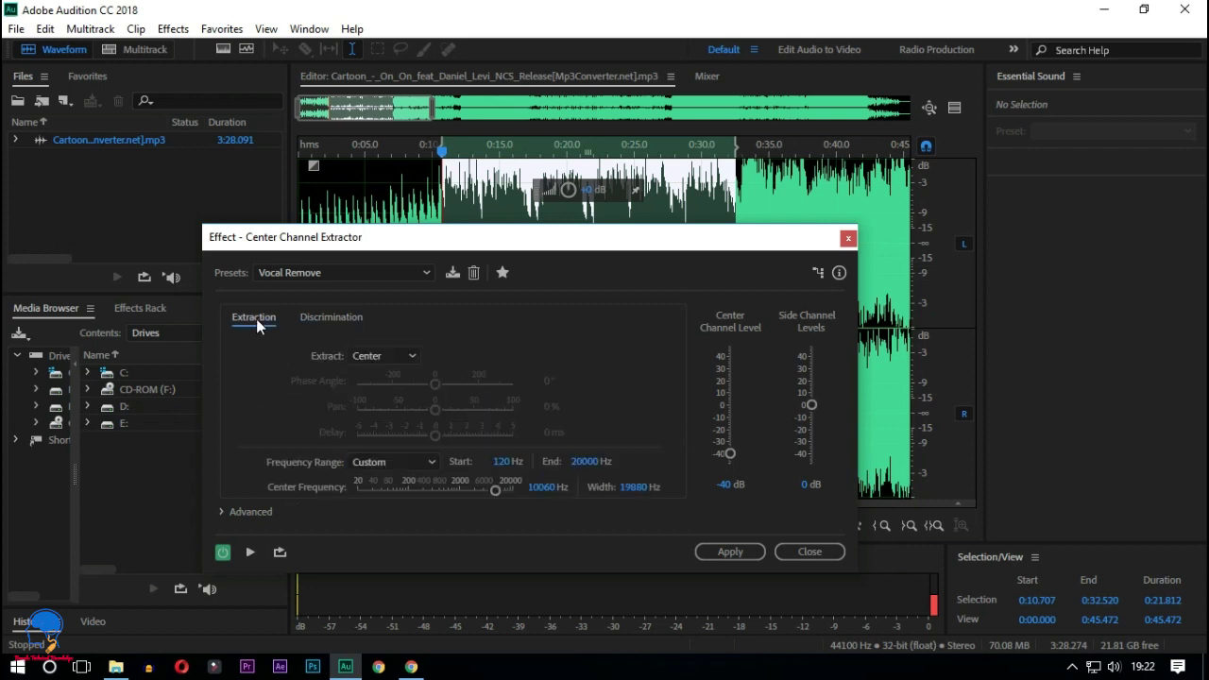
- Set the Center Channel Extractor's frequency range to Male Voice
left_click(415, 461)
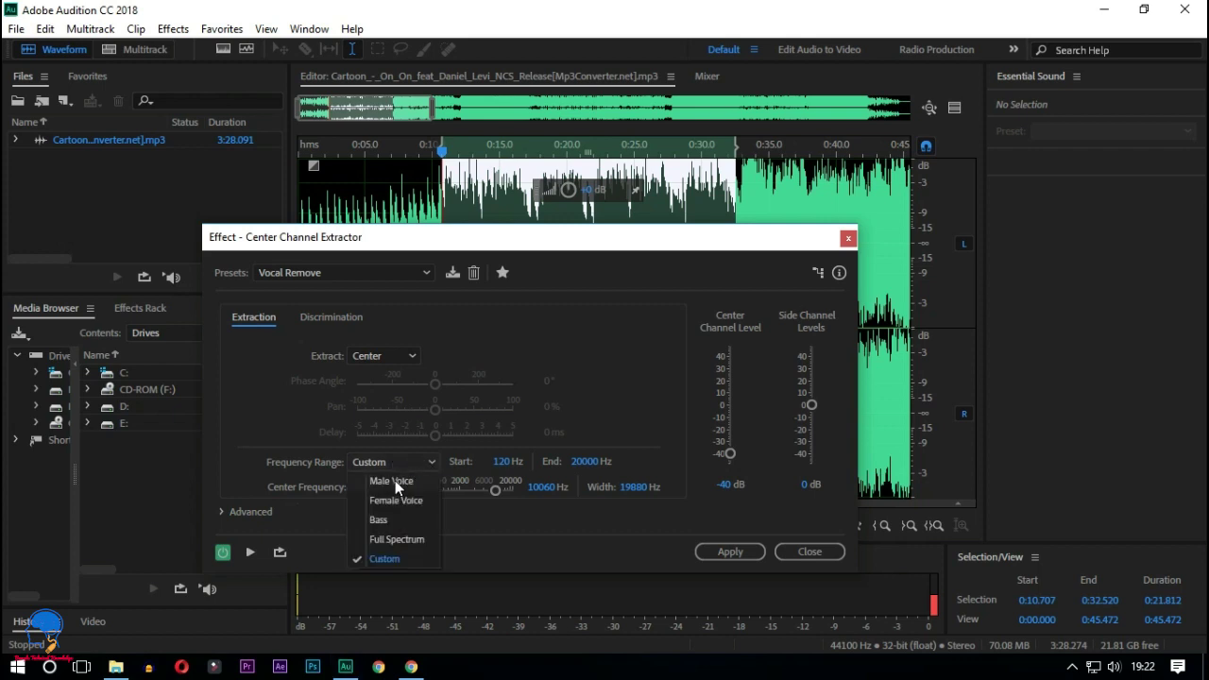
left_click(412, 482)
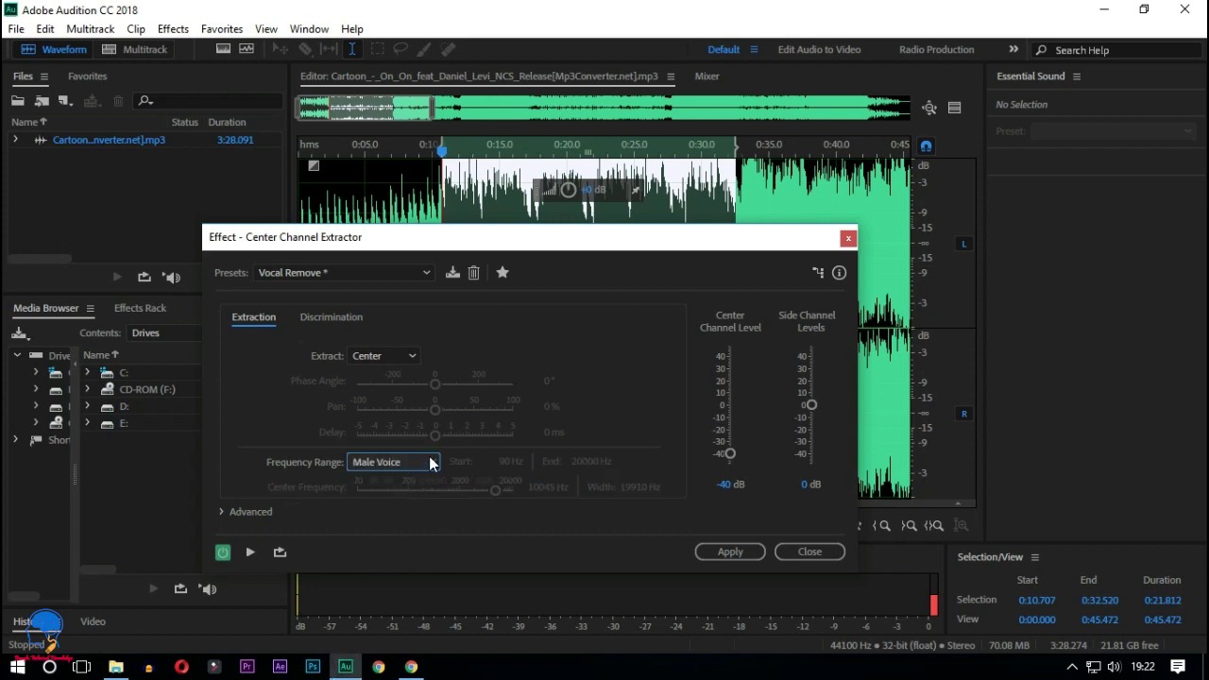
left_click(432, 462)
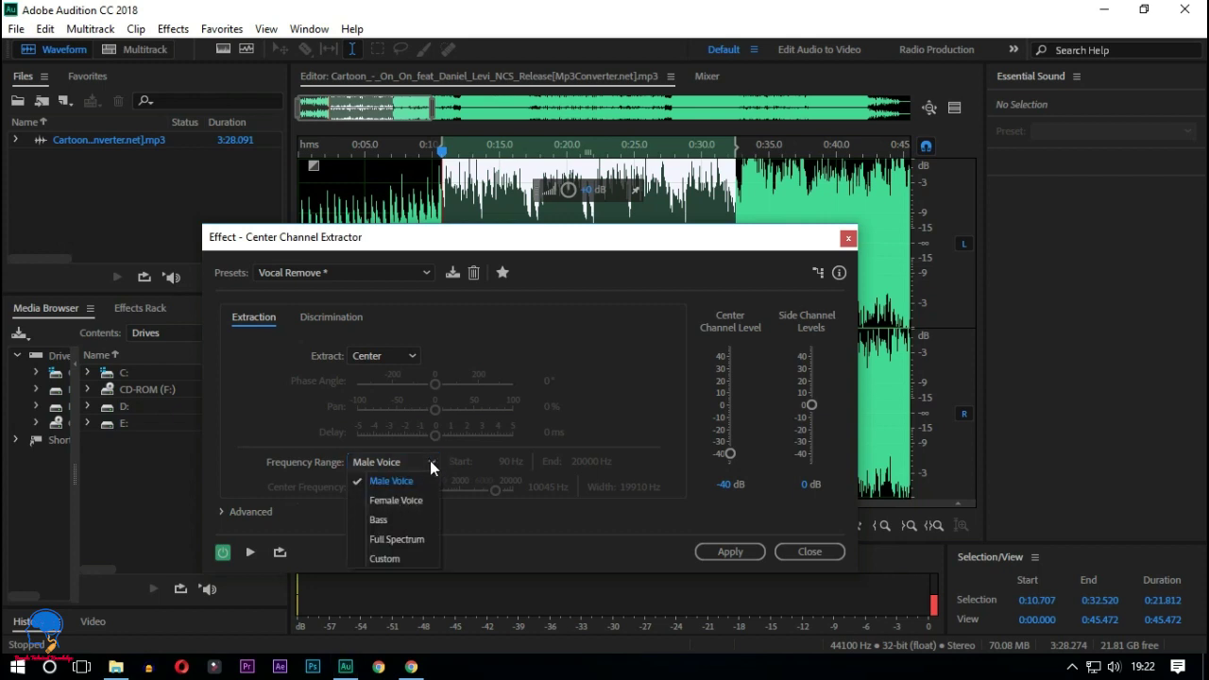
left_click(430, 460)
left_click(429, 460)
left_click(406, 482)
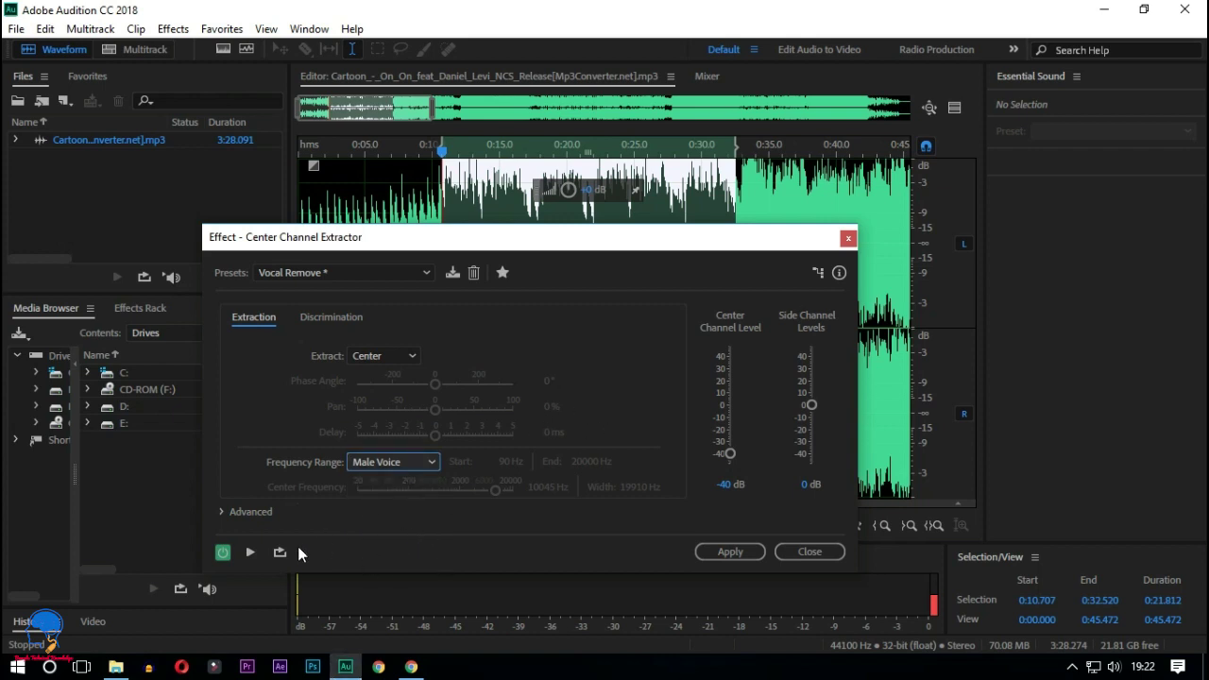
- Preview the vocal removal briefly and apply the Center Channel Extractor to the selected section
left_click(251, 552)
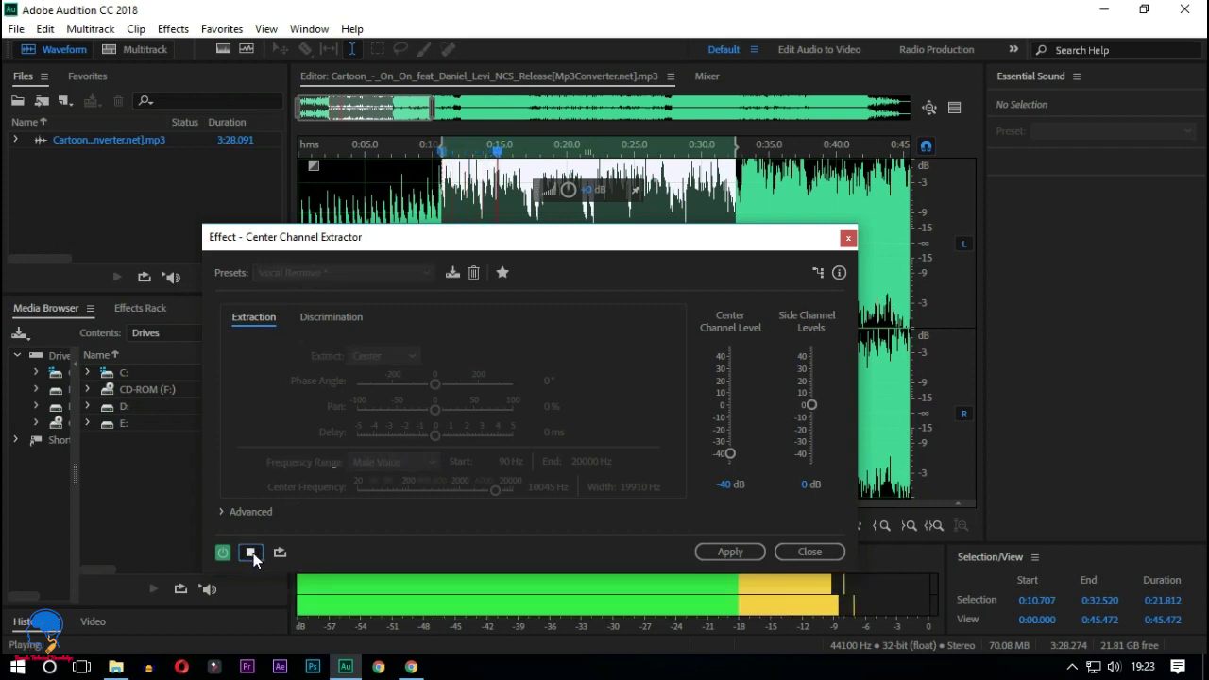
left_click(253, 553)
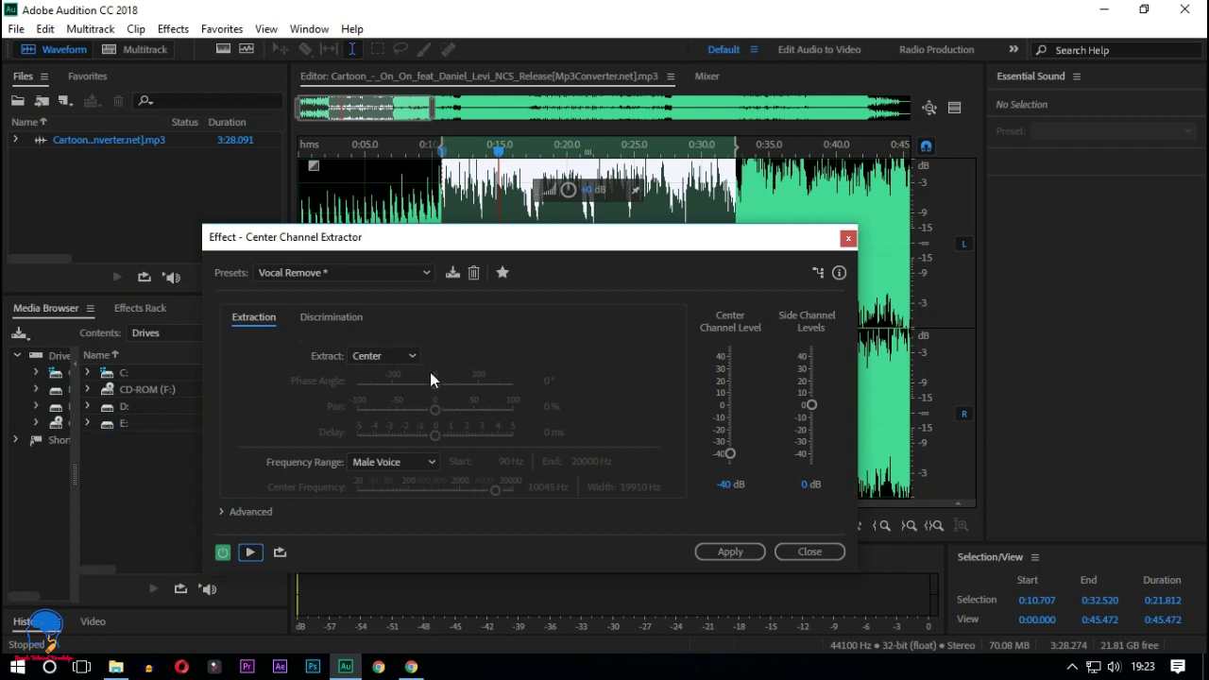
left_click(331, 318)
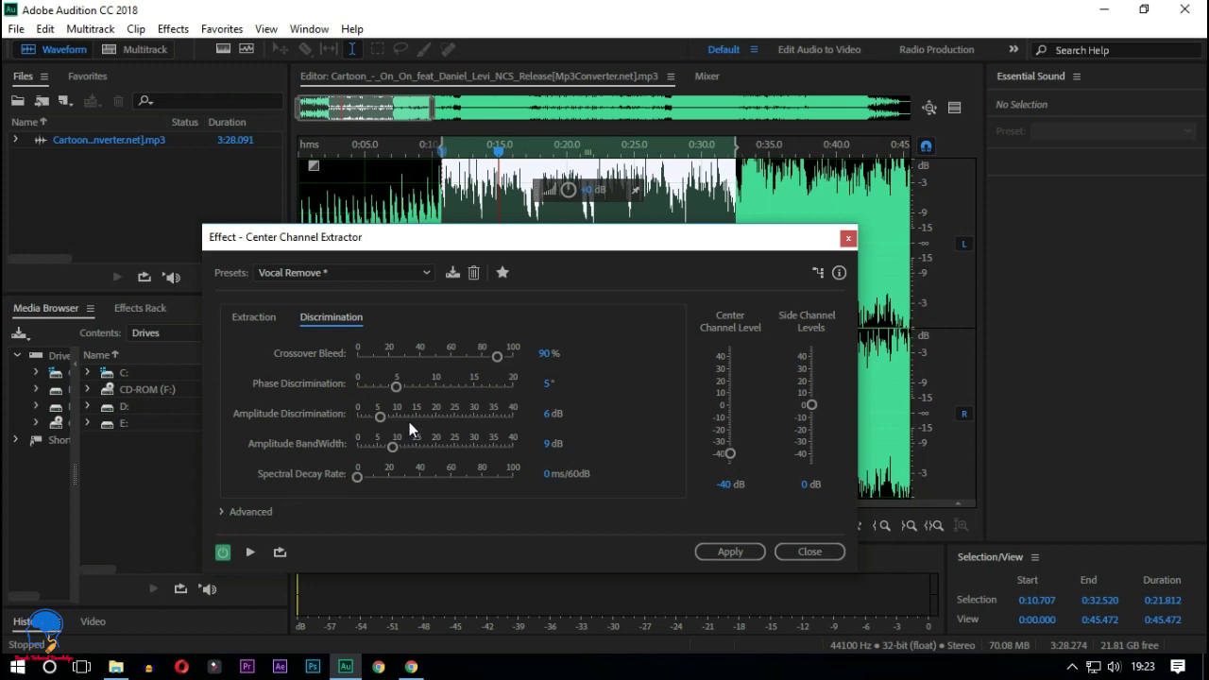
left_click(264, 318)
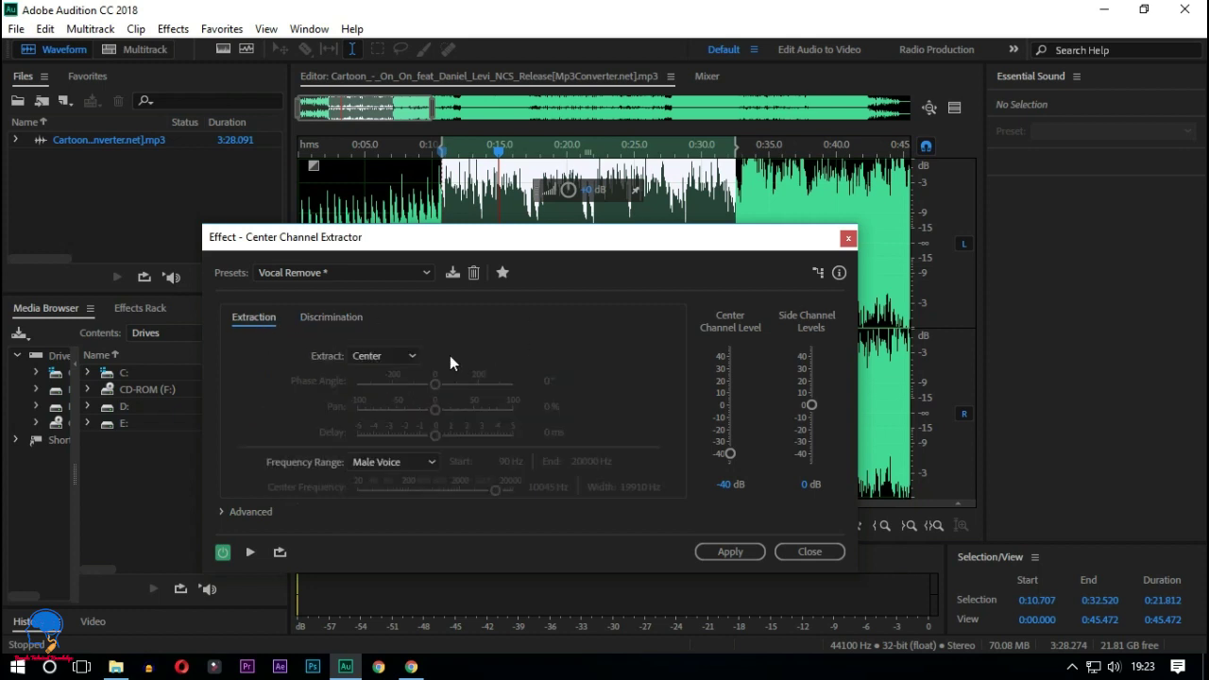
left_click(741, 554)
left_click(744, 555)
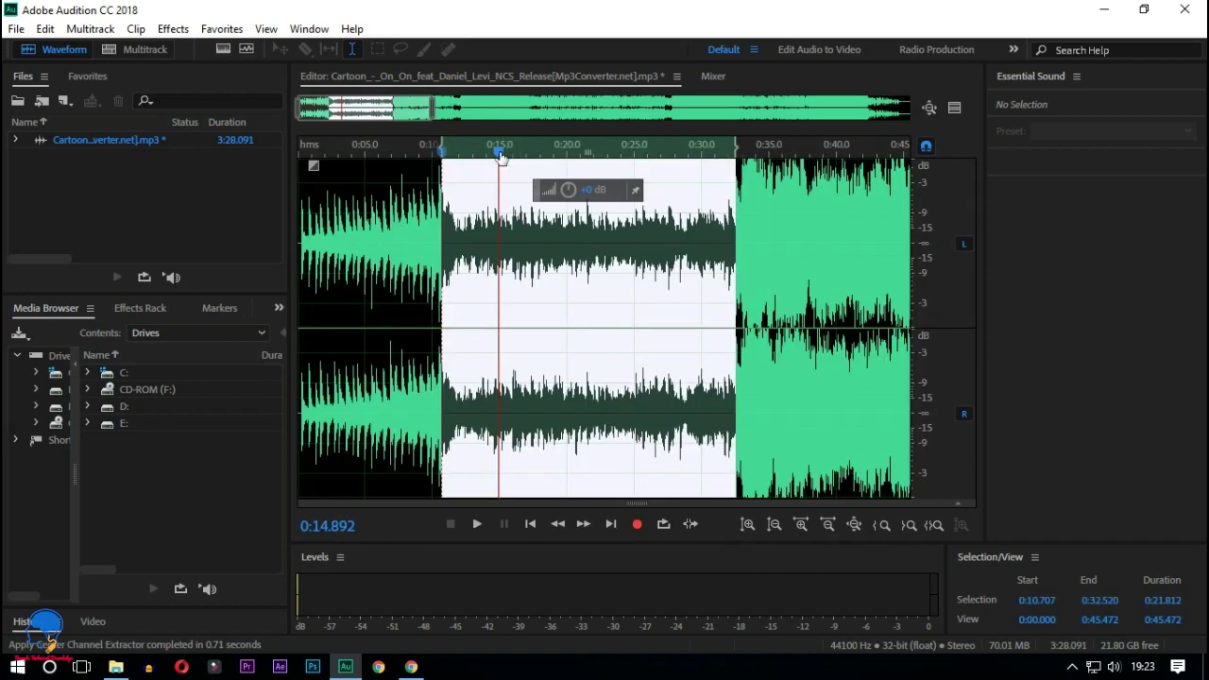
- Place the playhead at about 0:08.8, play into the processed section, and stop playback
left_click_drag(499, 149, 437, 156)
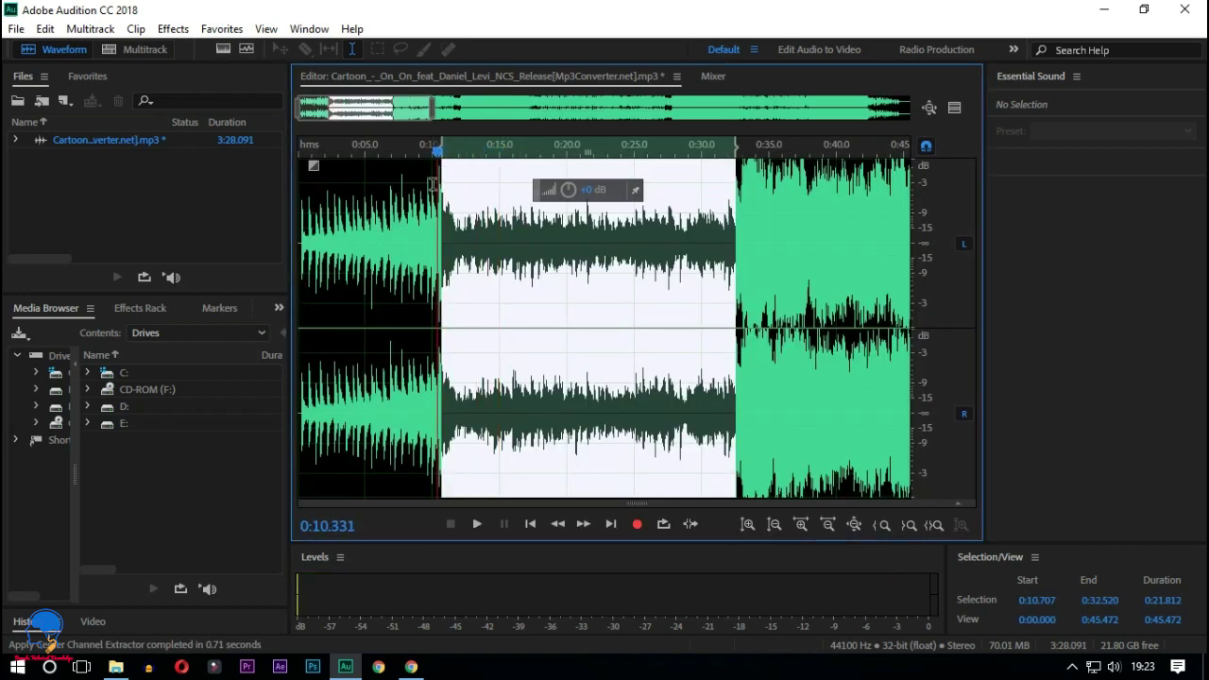
left_click(416, 151)
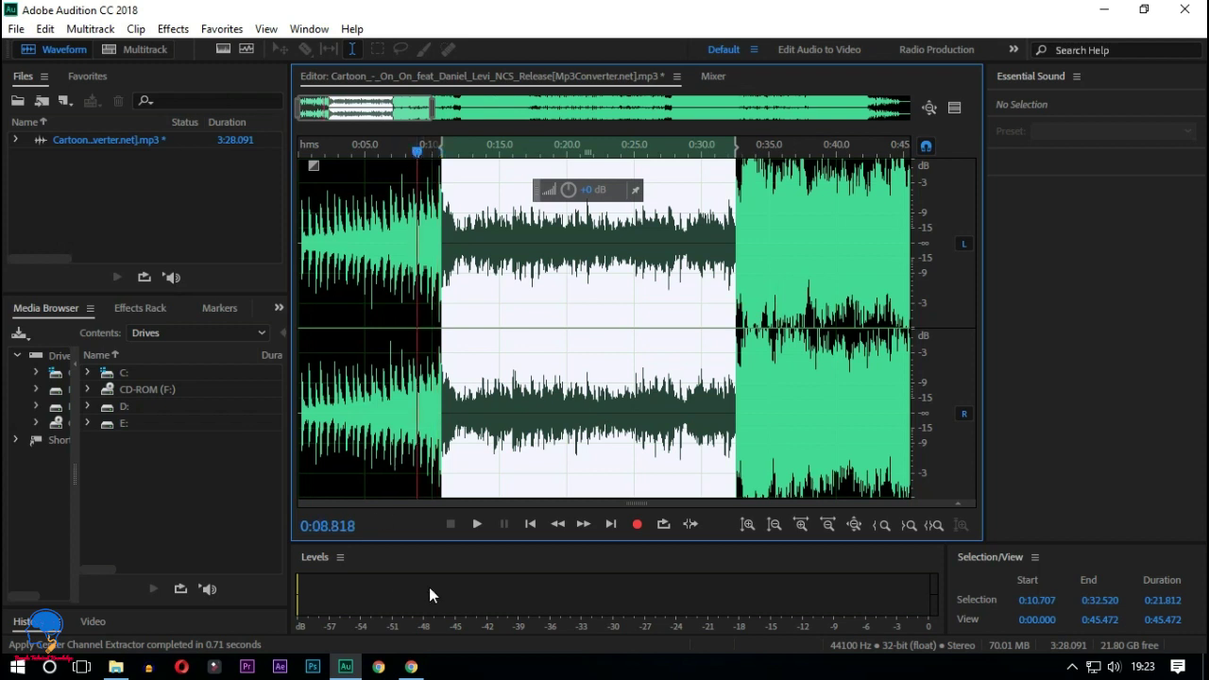
left_click(476, 523)
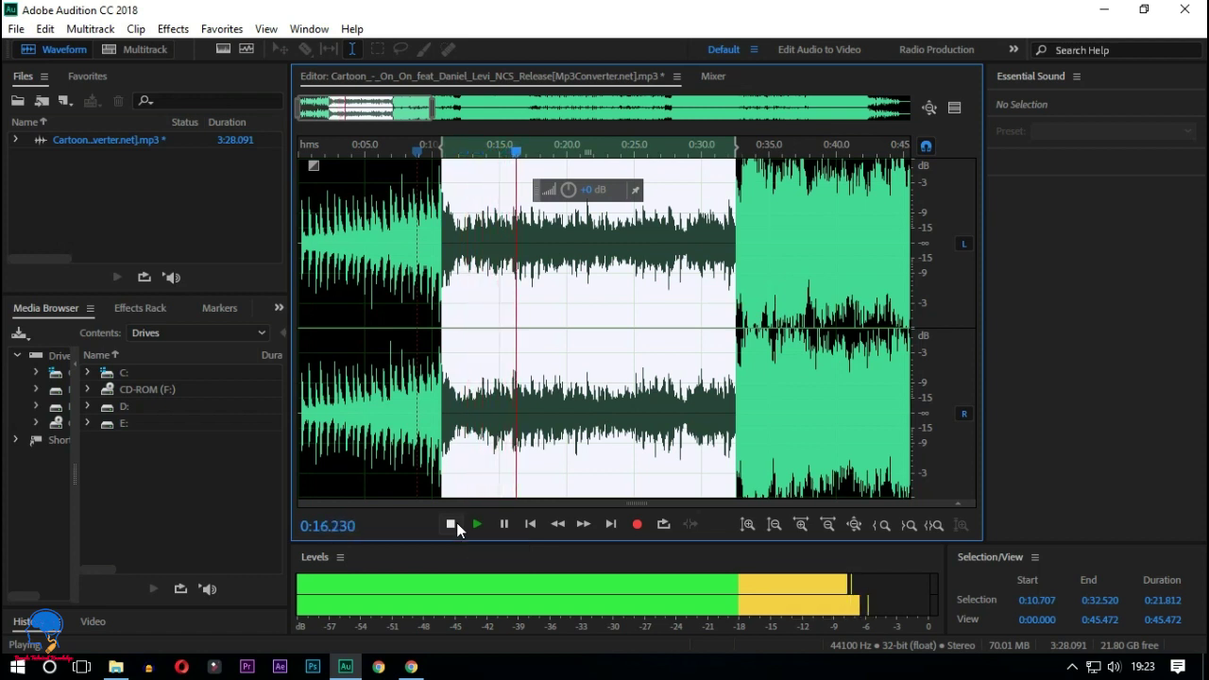
left_click(457, 522)
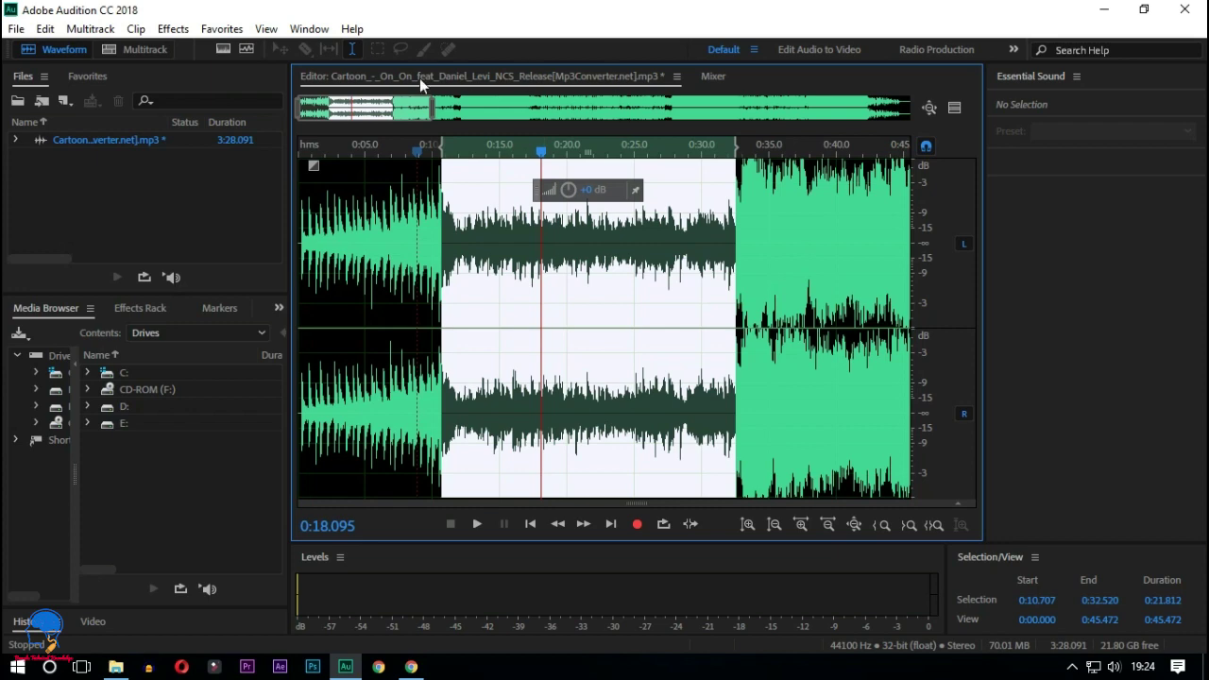
- Clear the waveform selection by placing the playhead at about 0:04.5, and open the file export settings
left_click(359, 234)
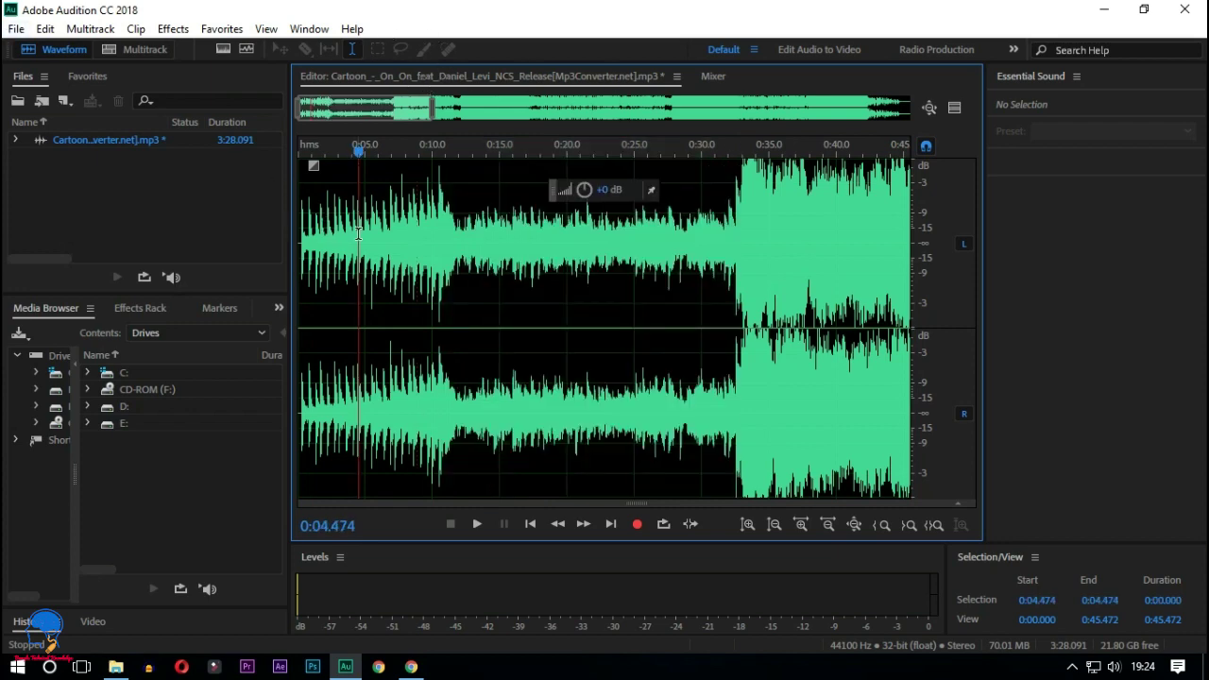
left_click(15, 29)
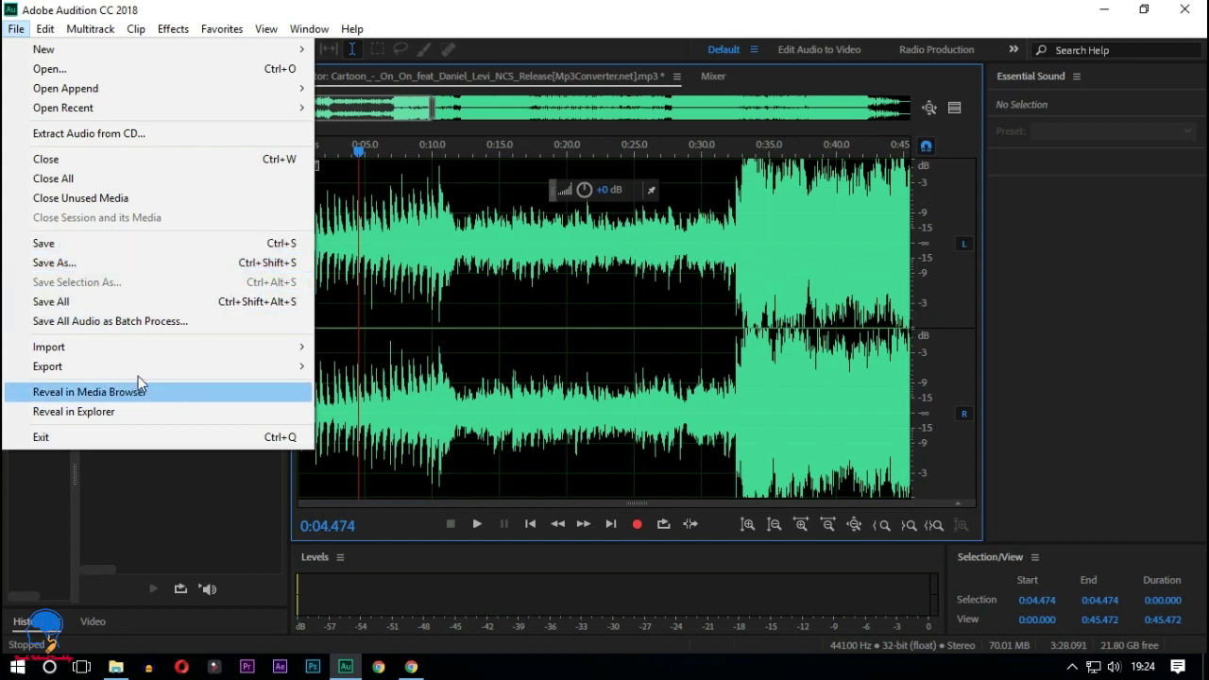
mouse_move(50, 375)
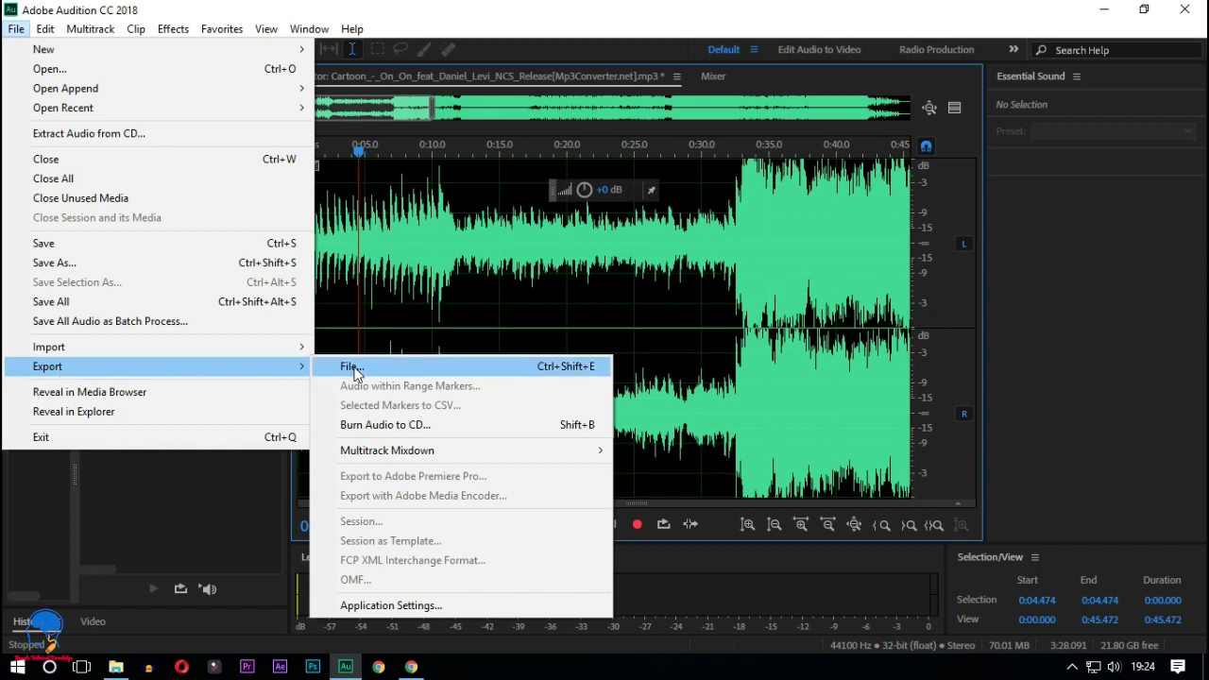
left_click(355, 370)
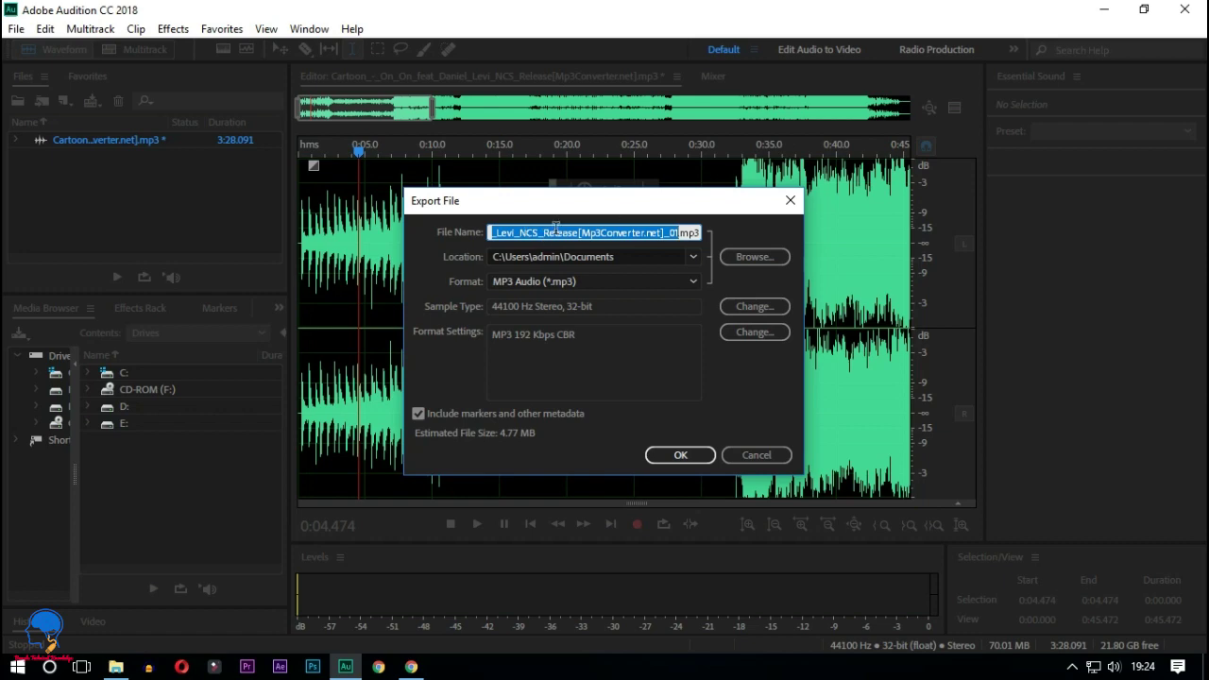
left_click(693, 257)
left_click(763, 257)
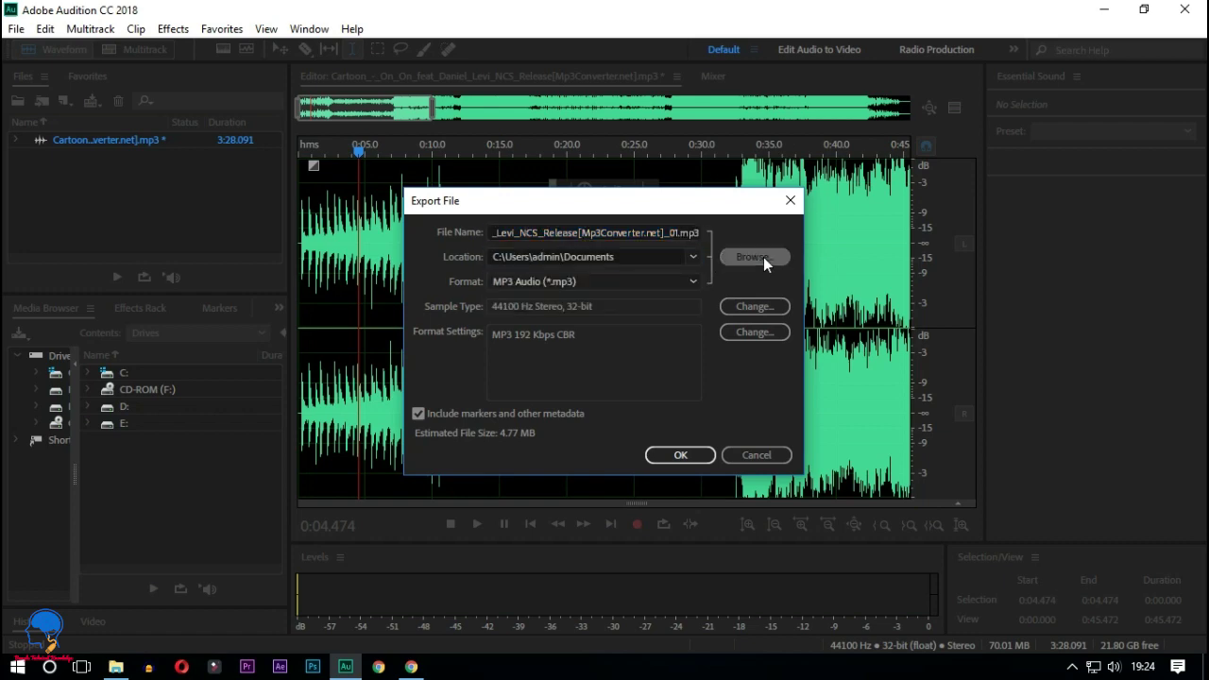
left_click(71, 331)
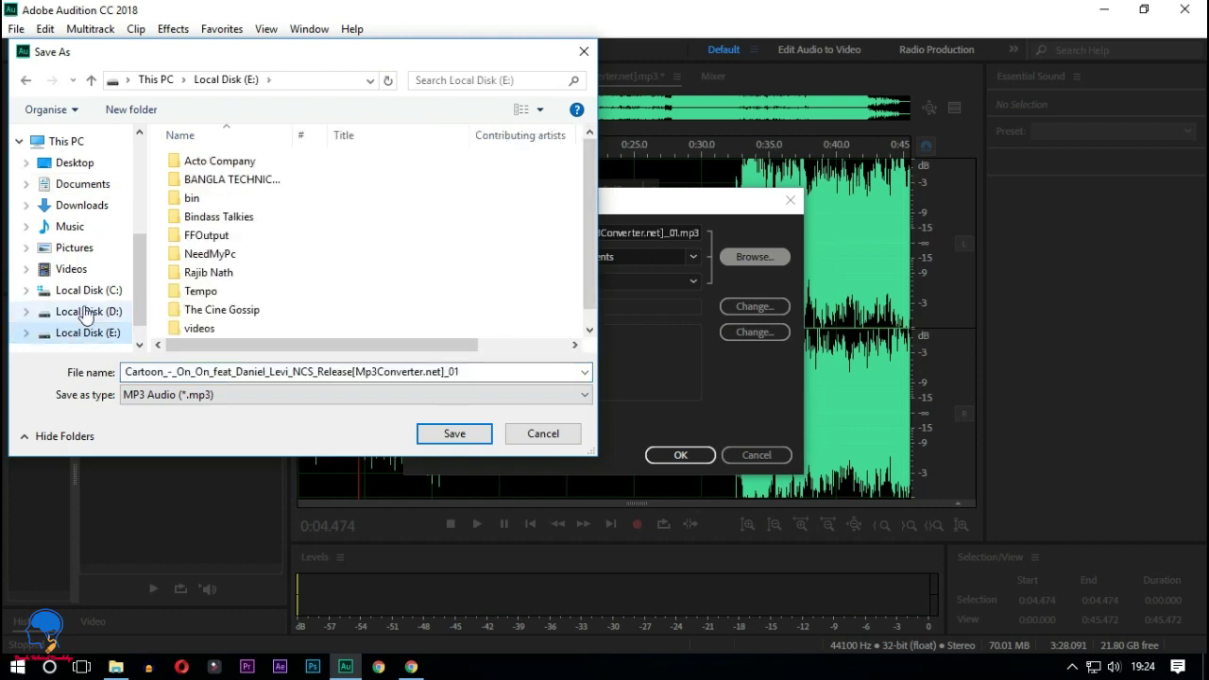
left_click(71, 311)
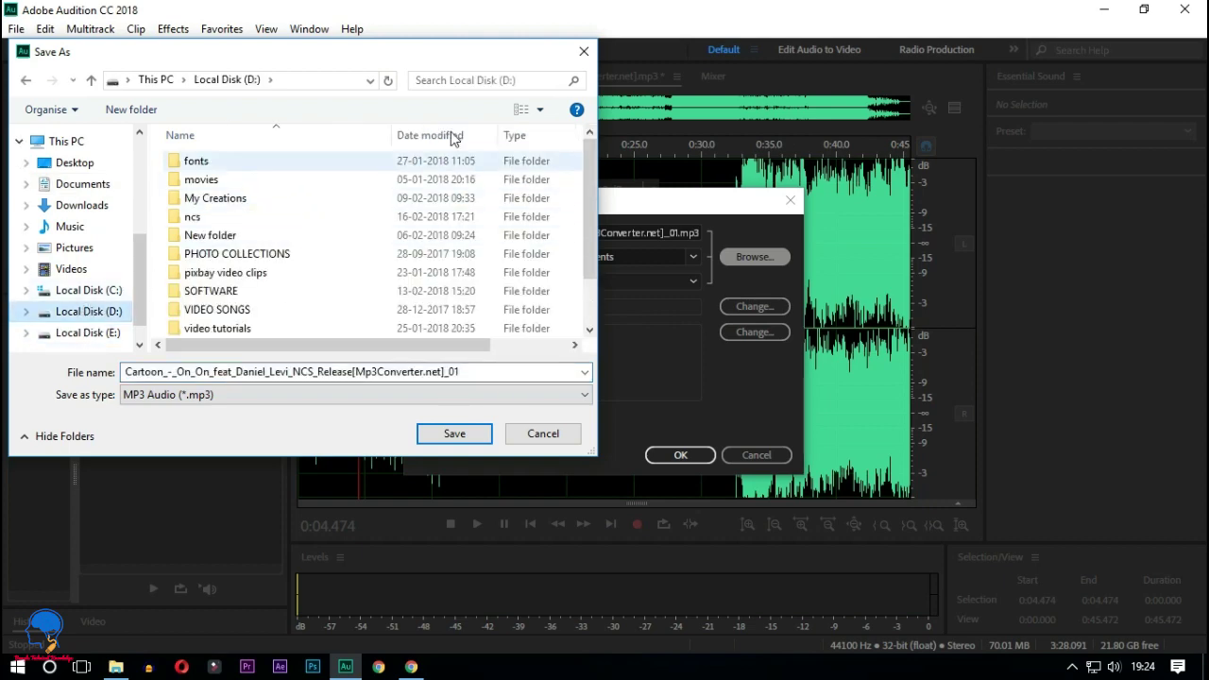
left_click(584, 51)
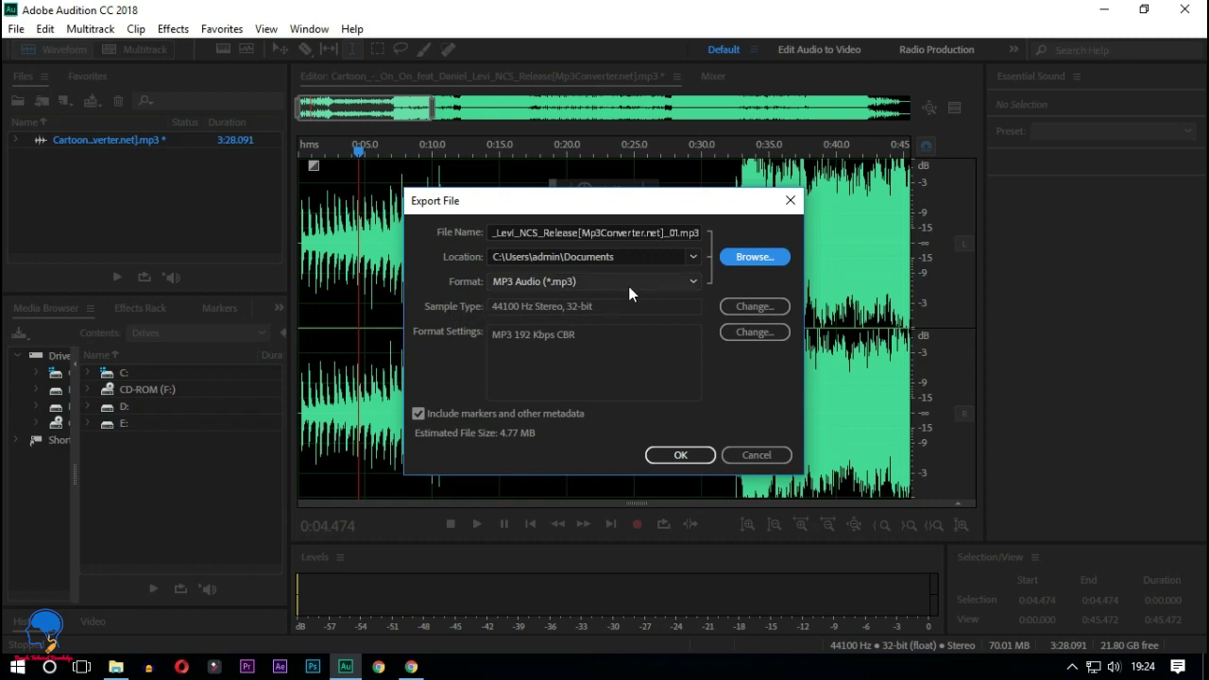
- Examine the audio formats available for export, keeping MP3 Audio as the format
left_click(690, 281)
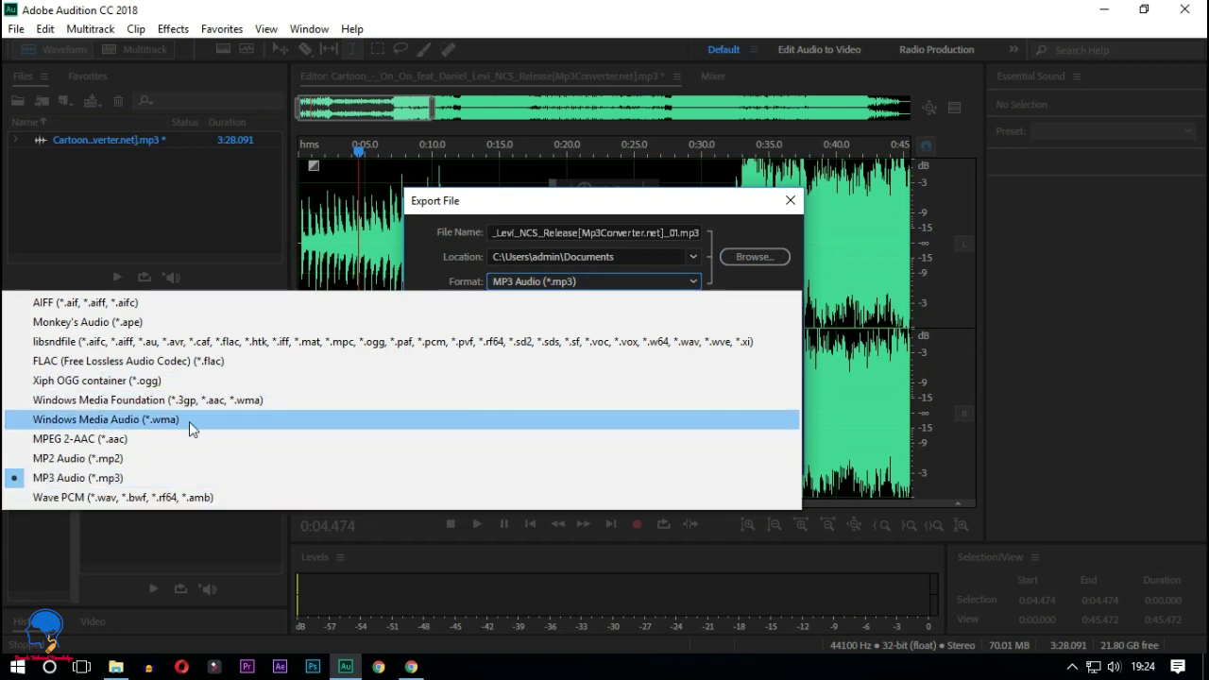
key("Up")
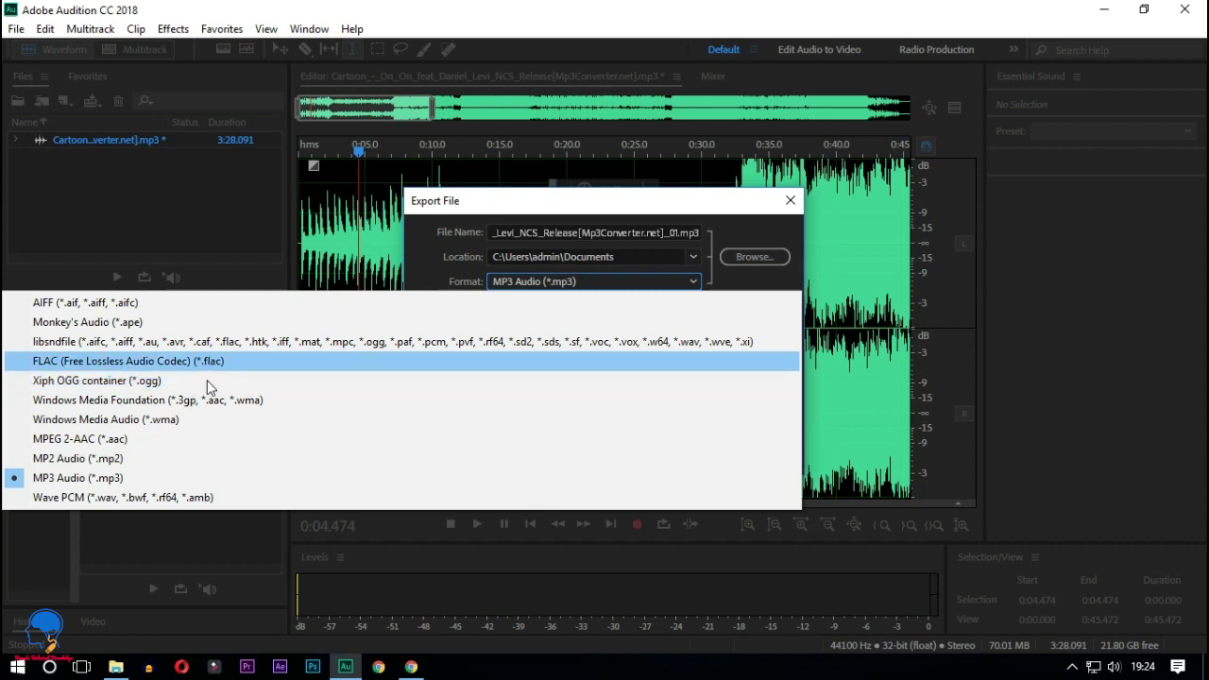
key("Down")
key("Down")
key("Down")
key("Down")
key("Down")
key("Down")
key("Down")
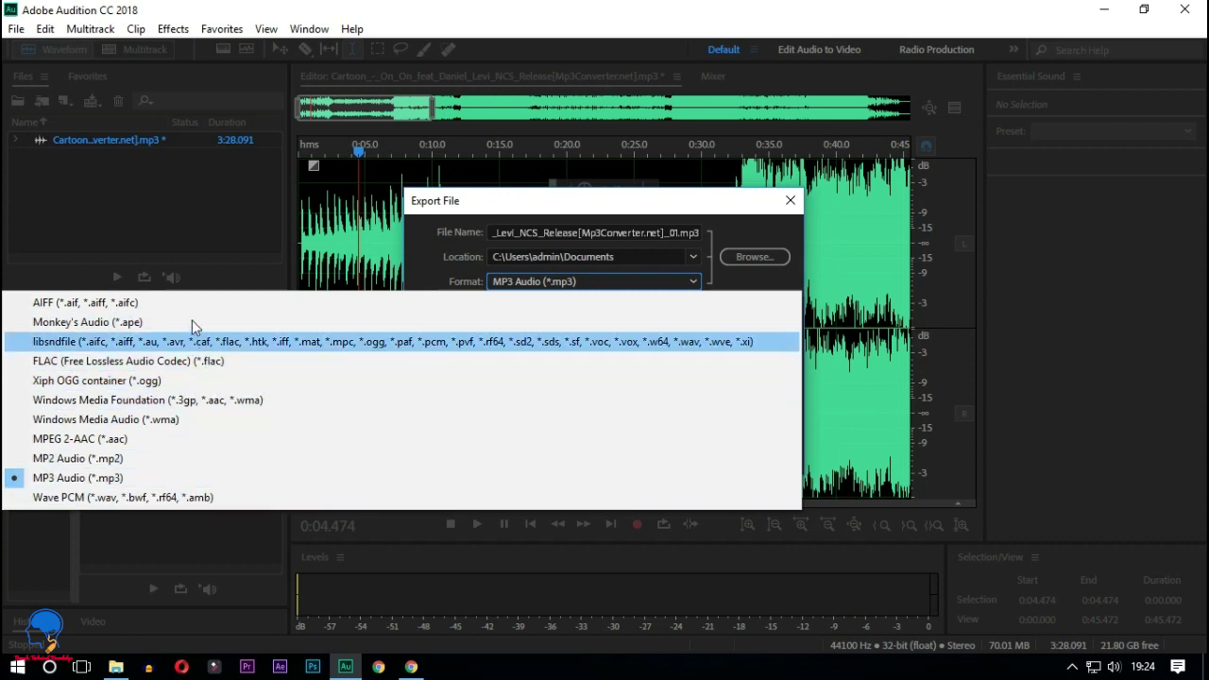
left_click(195, 243)
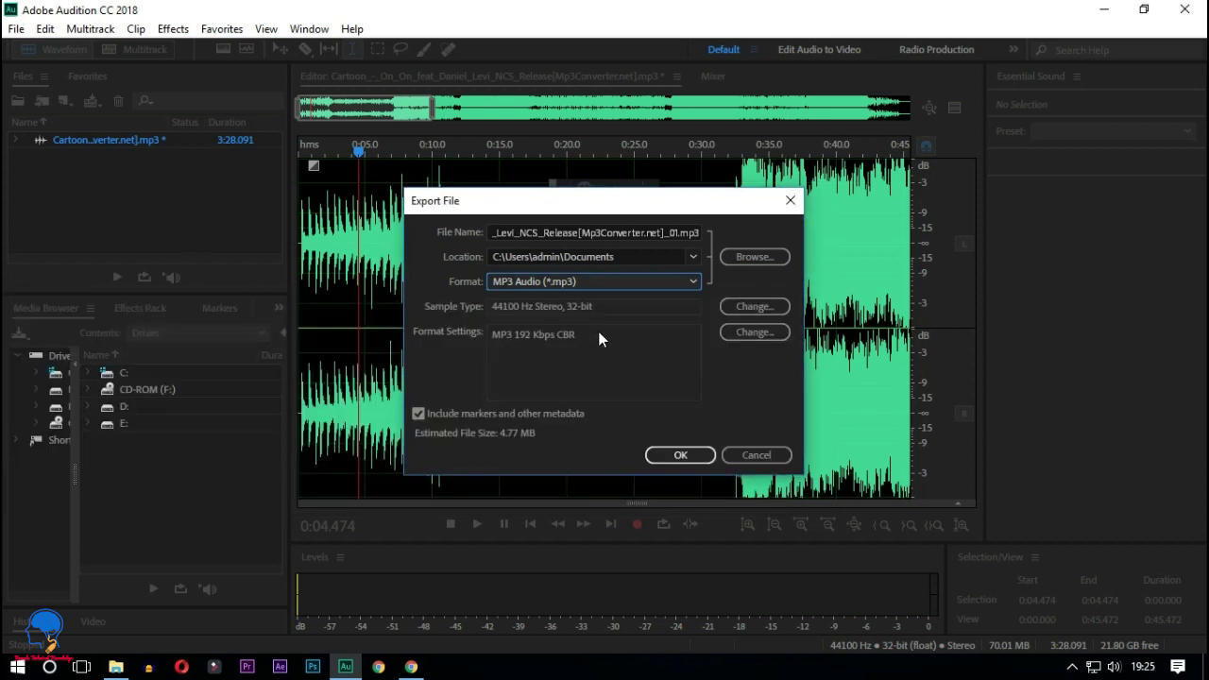
- Export the song as an MP3 to the Documents folder, accepting the compressed lossy format
left_click(680, 455)
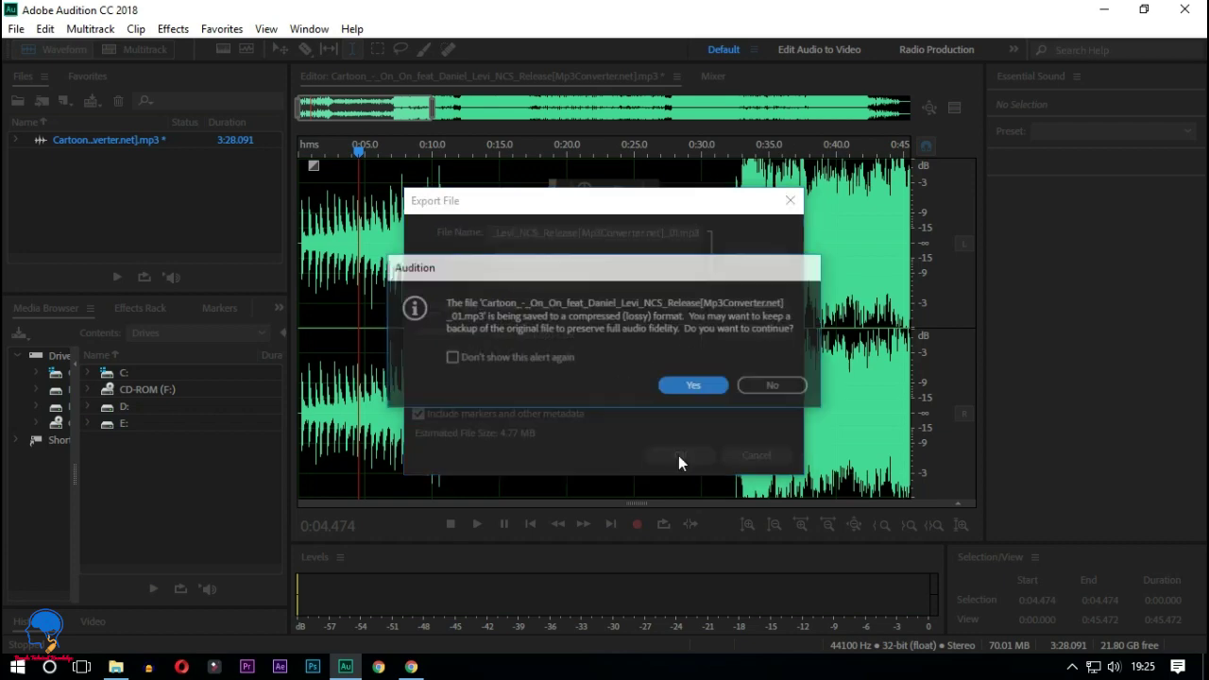
left_click(706, 384)
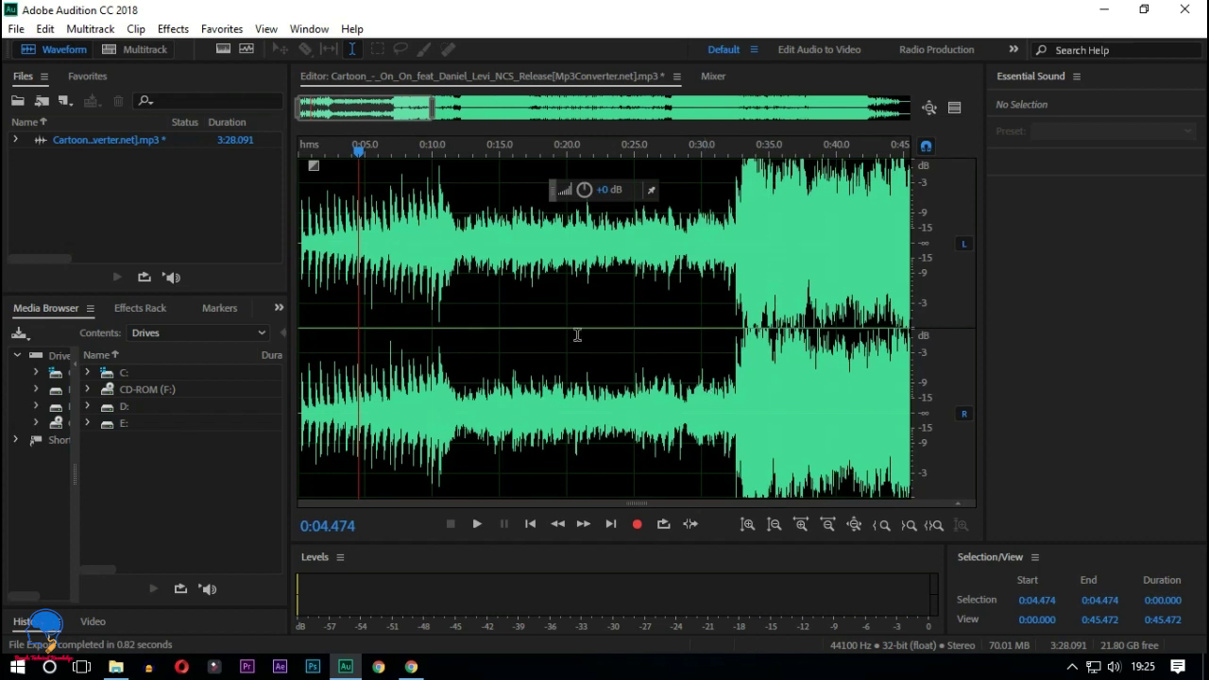